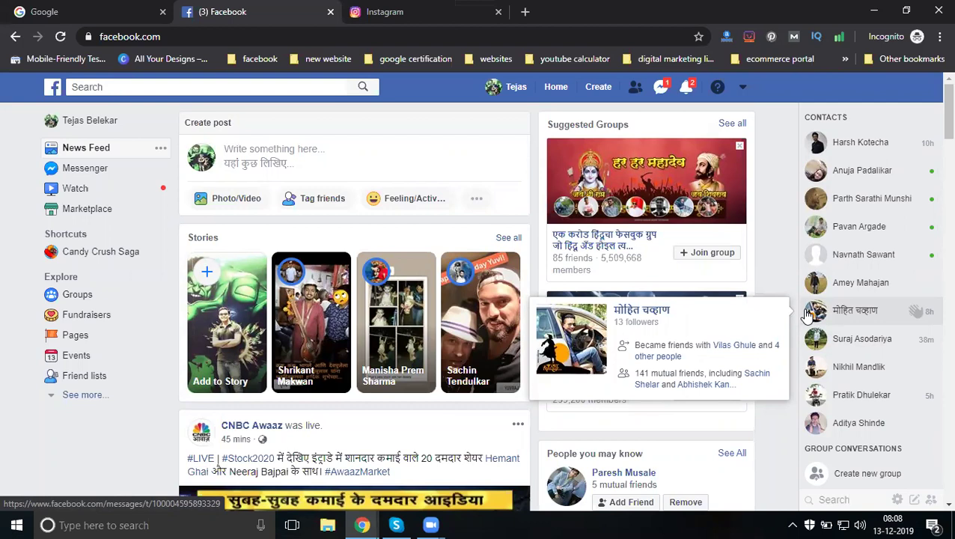
In a new tab, load facebook.com/pages/create, backing out of the page-migration address first.
left_click(525, 12)
type("fac")
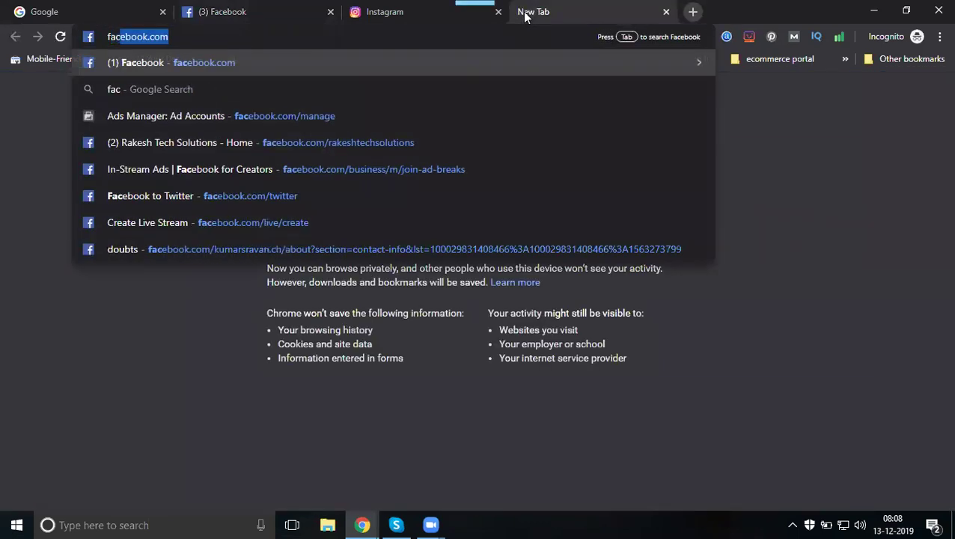
type("ebook.com/pages/create")
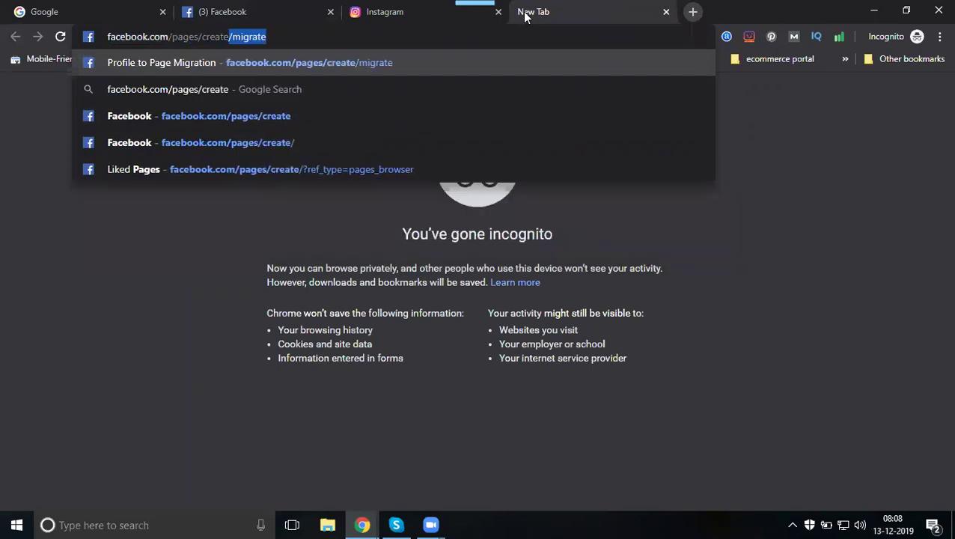
key("Return")
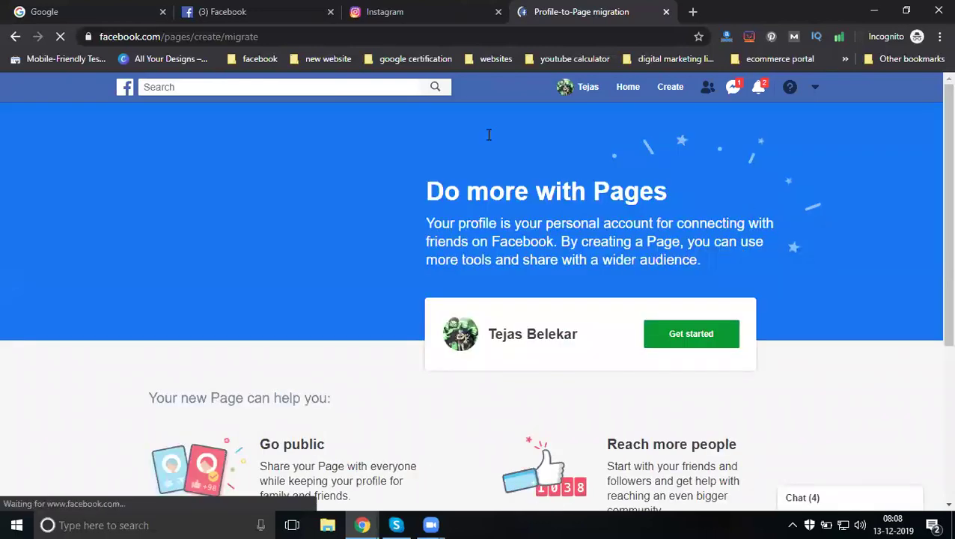
left_click(14, 36)
left_click(144, 34)
type("facebook.com/")
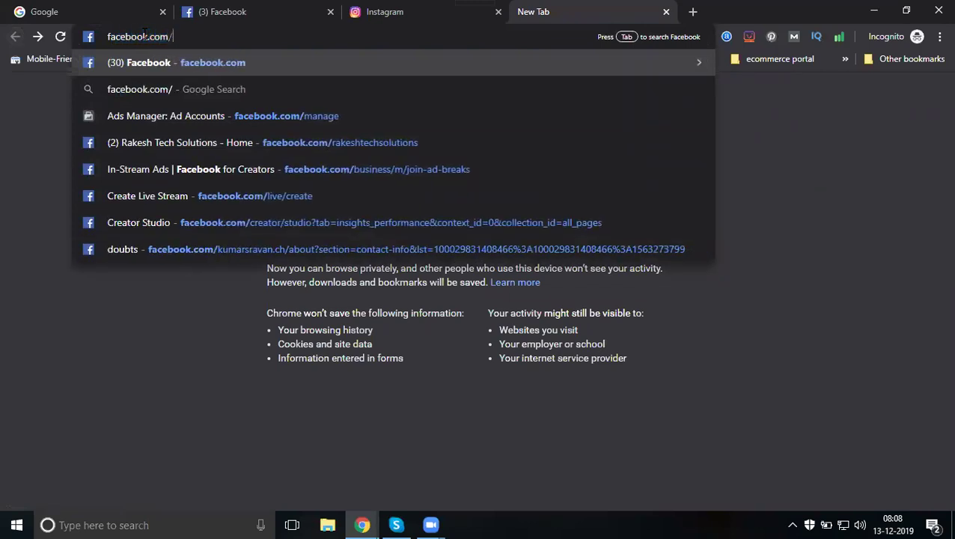
type("pages/creat")
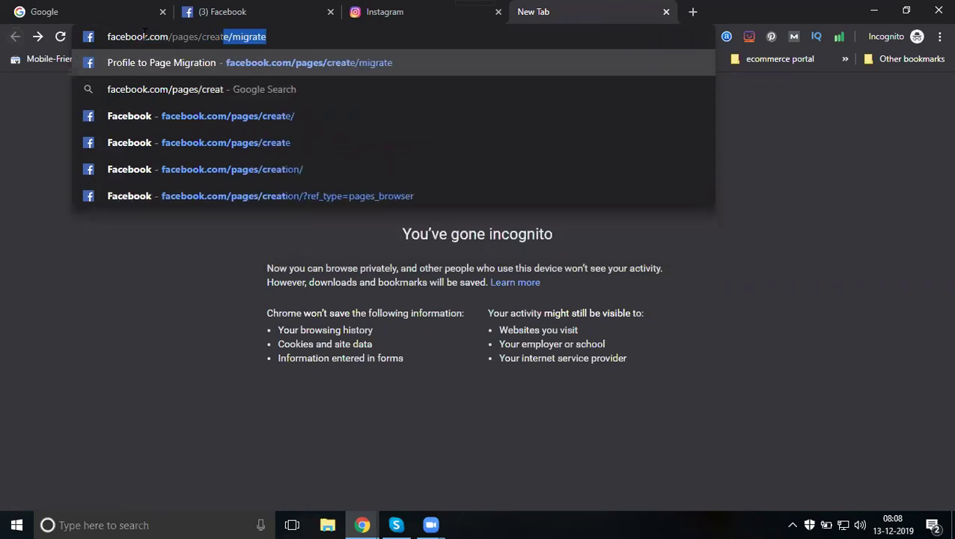
type("e")
key("BackSpace")
key("Return")
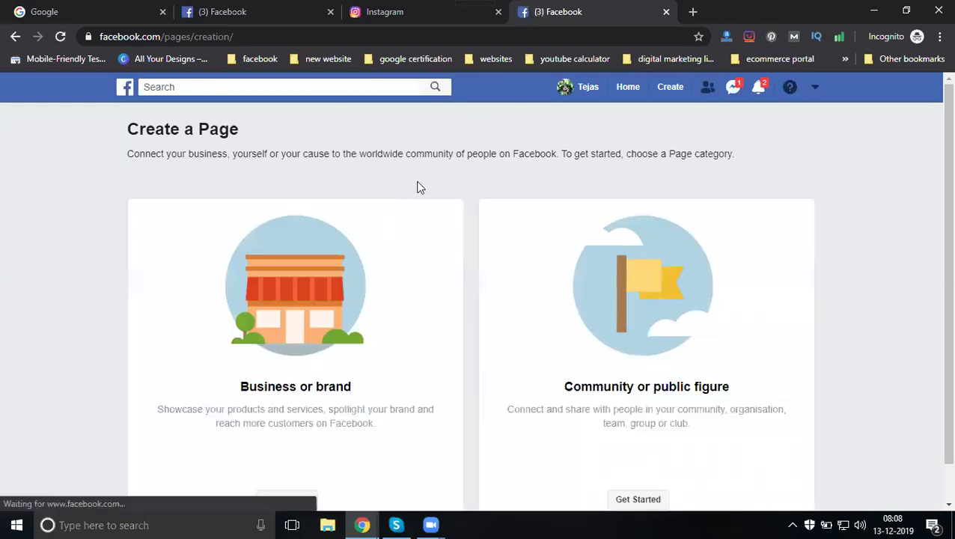
scroll(374, 175, "down", 1)
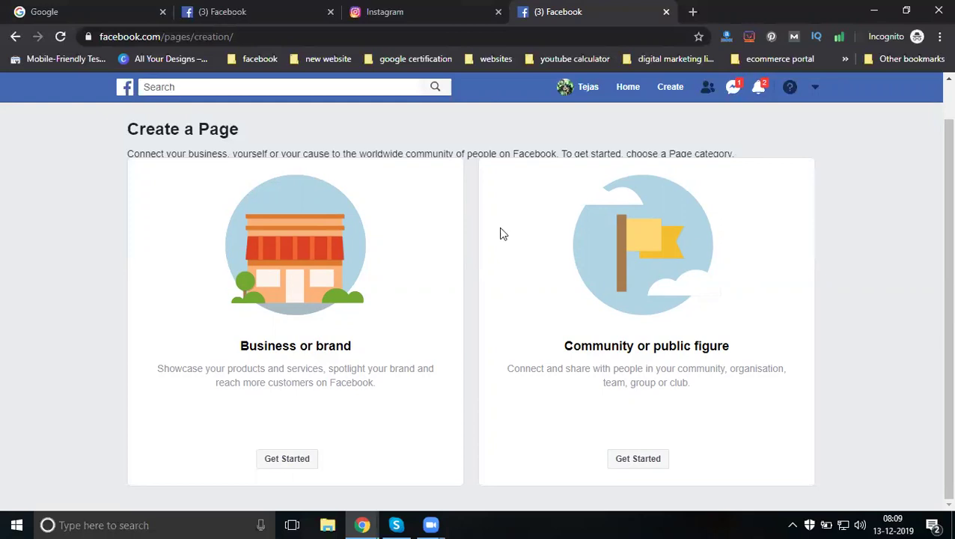
left_click(265, 7)
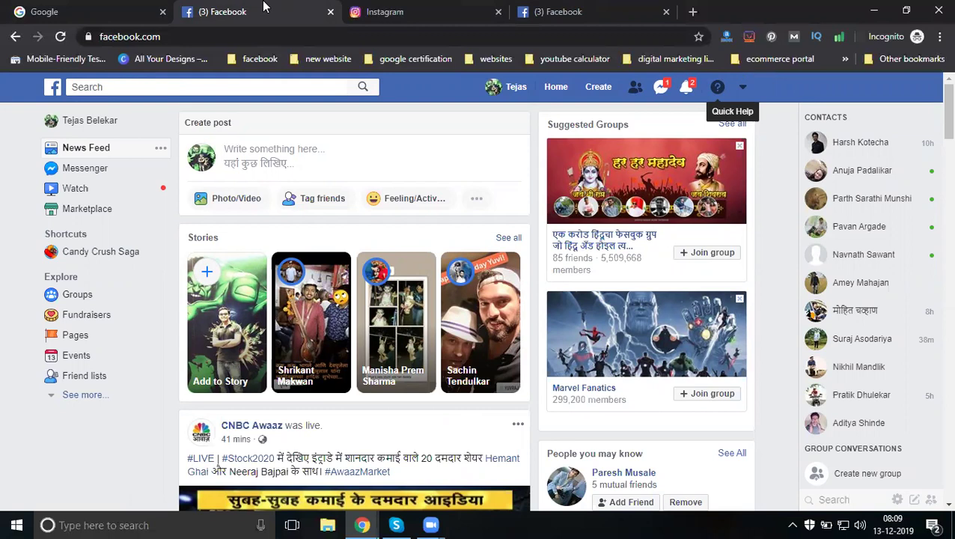
Start a Community or public figure Page named 'Digital Tejas'.
left_click(561, 11)
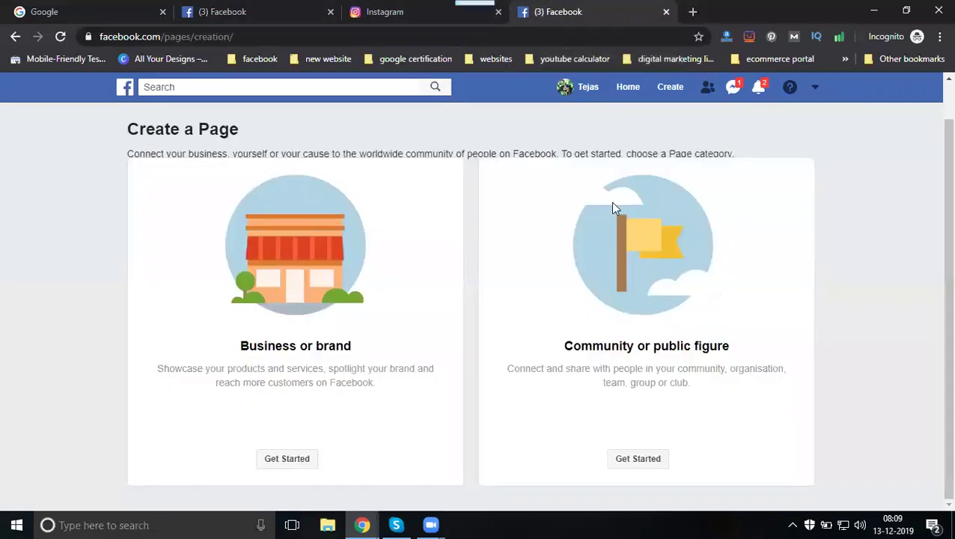
left_click(644, 435)
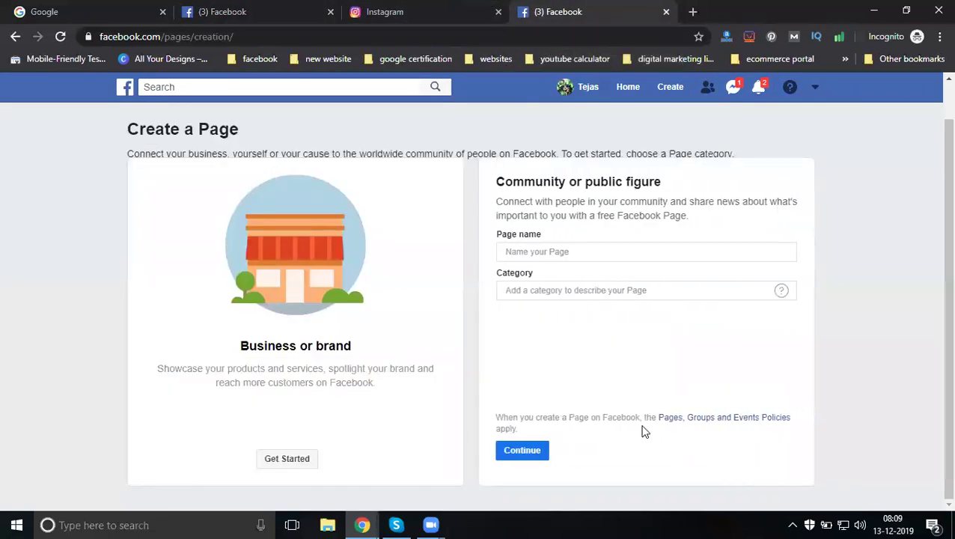
left_click(559, 254)
type("Digital Tejas")
Set the Page category to Entrepreneur, submit it, and return to the News Feed.
left_click(561, 285)
type("ent")
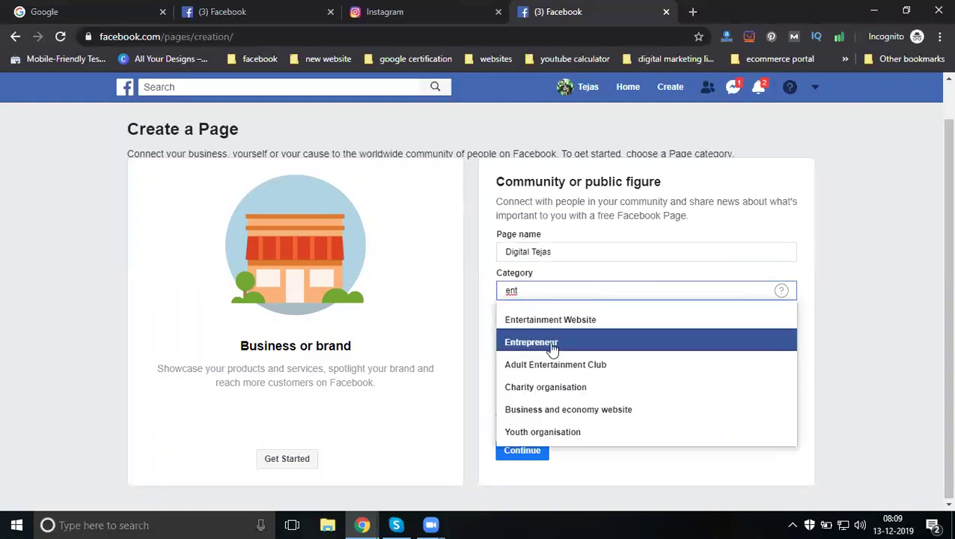
left_click(553, 346)
key("Return")
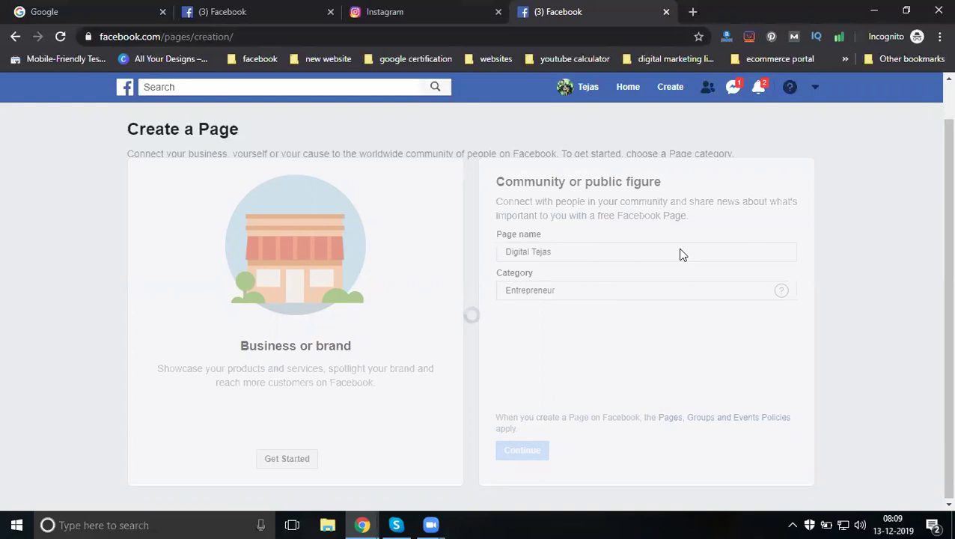
left_click(255, 15)
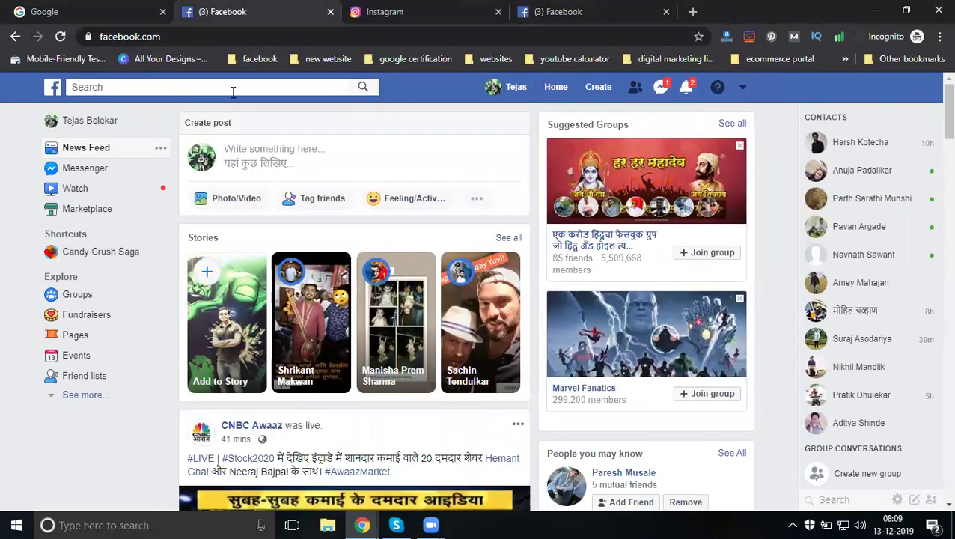
Search for 'rakesh tech solutions' and browse the Rakesh Tech Solutions Page.
left_click(233, 87)
type("rakesh tech solutions")
key("Return")
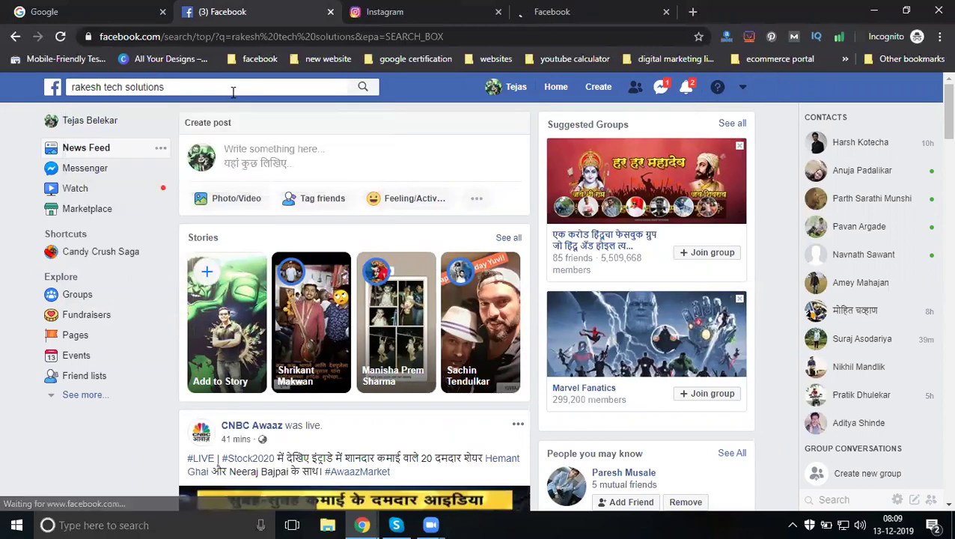
left_click(304, 158)
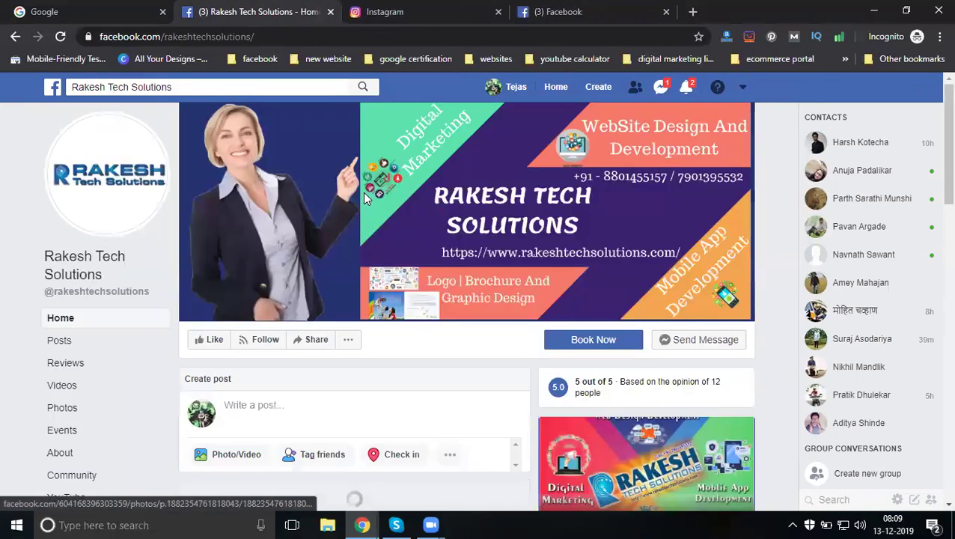
scroll(716, 303, "down", 10)
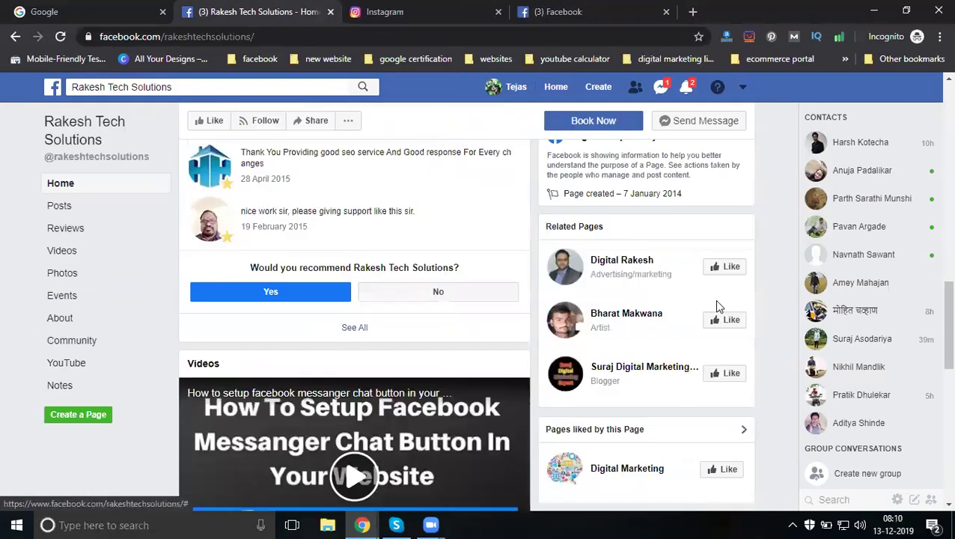
scroll(715, 303, "down", 4)
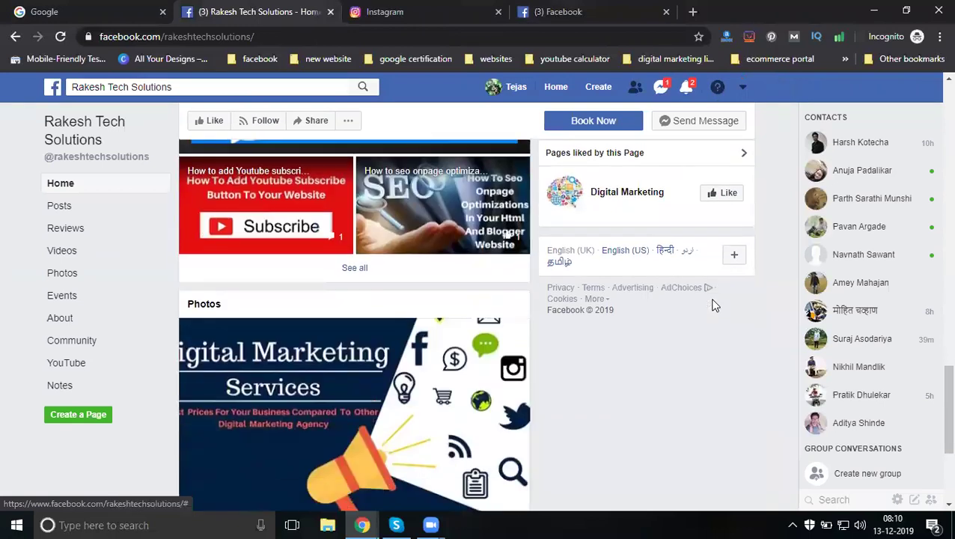
scroll(716, 303, "up", 8)
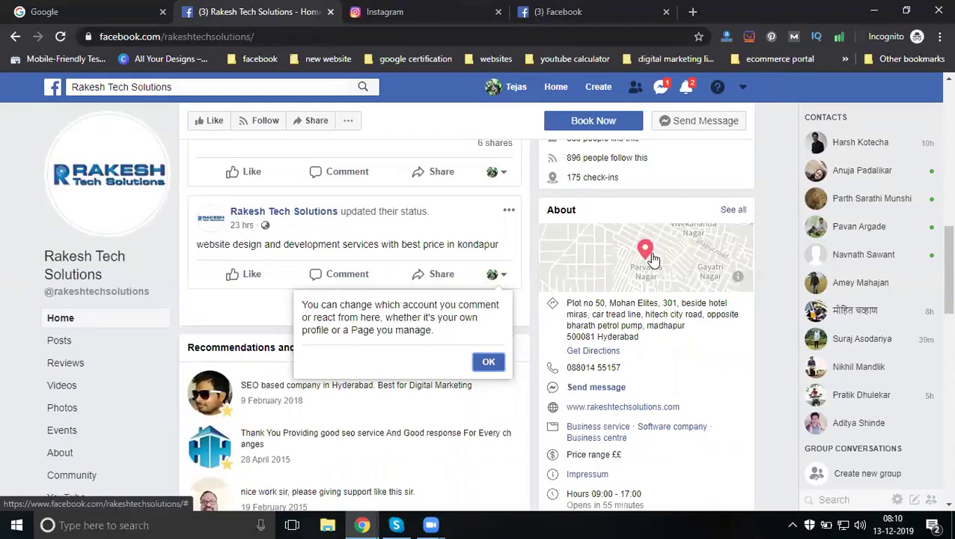
Browse the Digital Rakesh Page from the results, then close it for the Page setup tab.
left_click(364, 88)
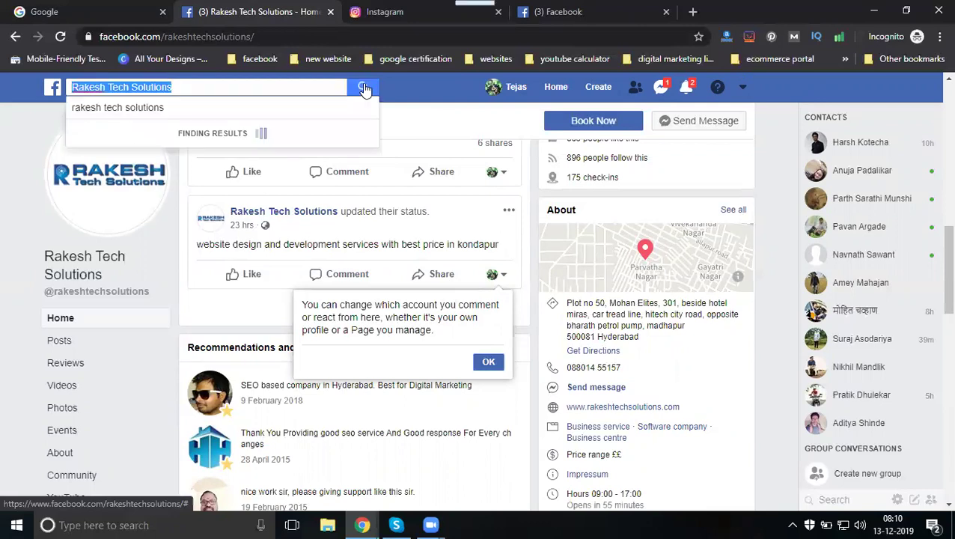
left_click(364, 87)
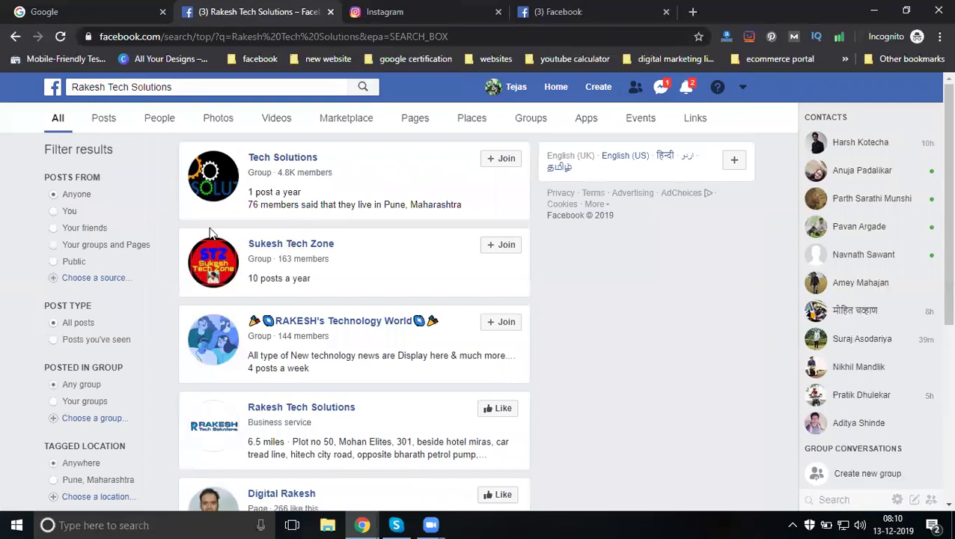
scroll(289, 427, "down", 2)
left_click(285, 353)
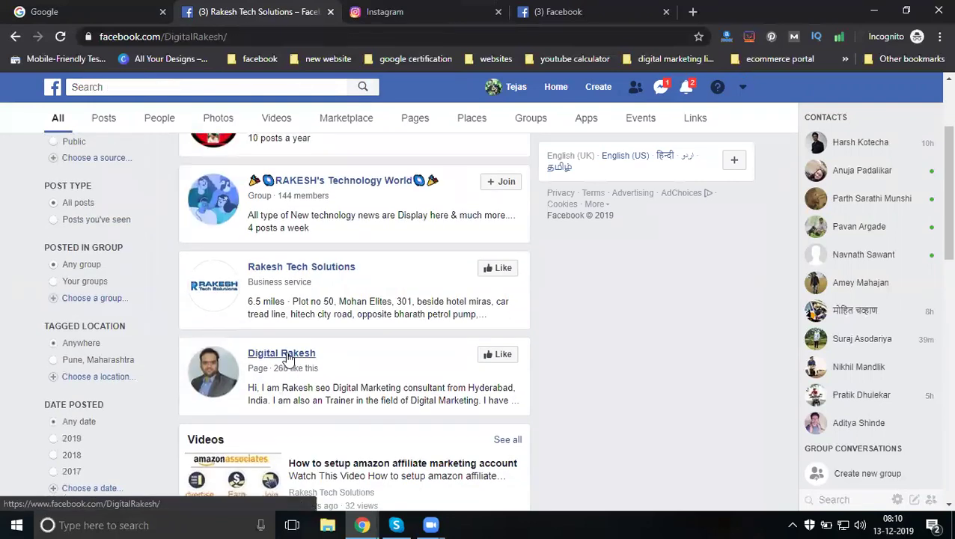
scroll(602, 245, "down", 3)
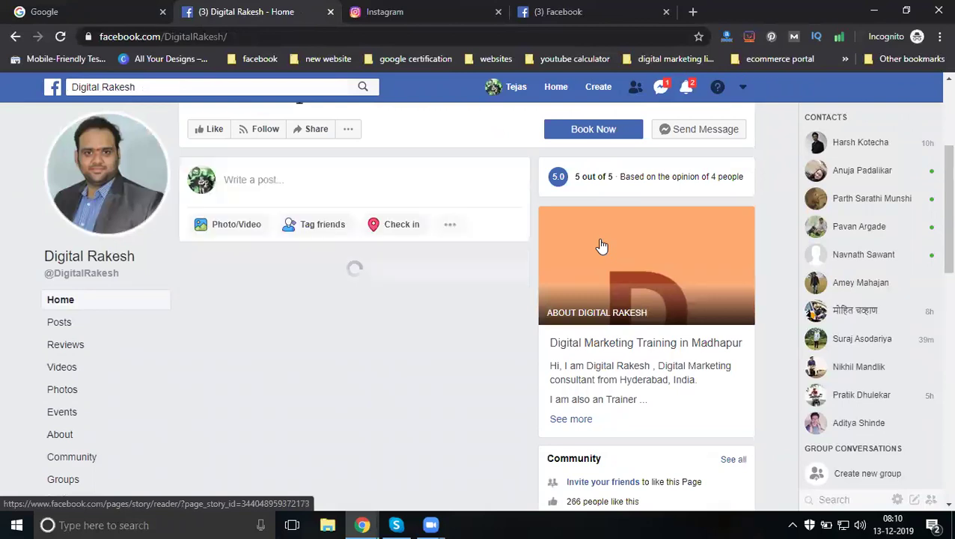
scroll(495, 256, "down", 4)
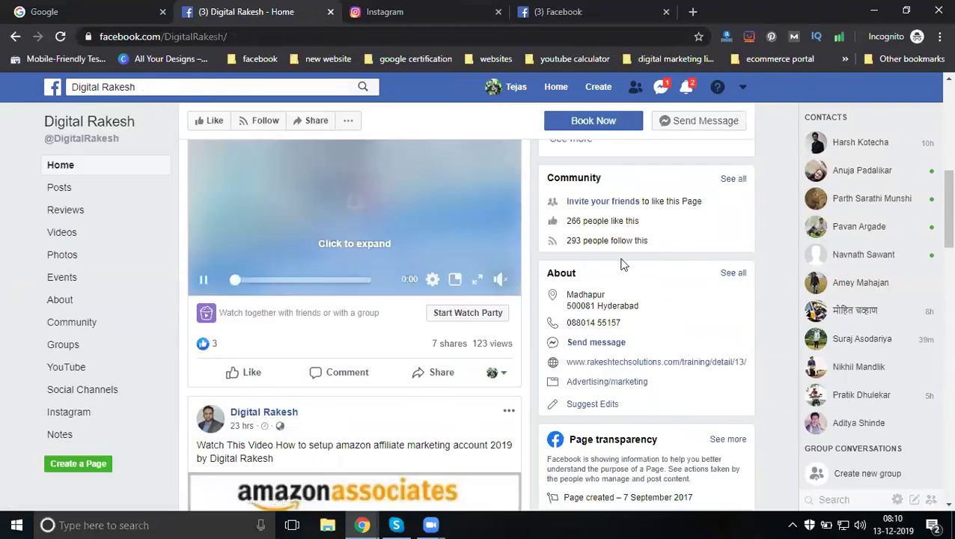
scroll(539, 269, "down", 2)
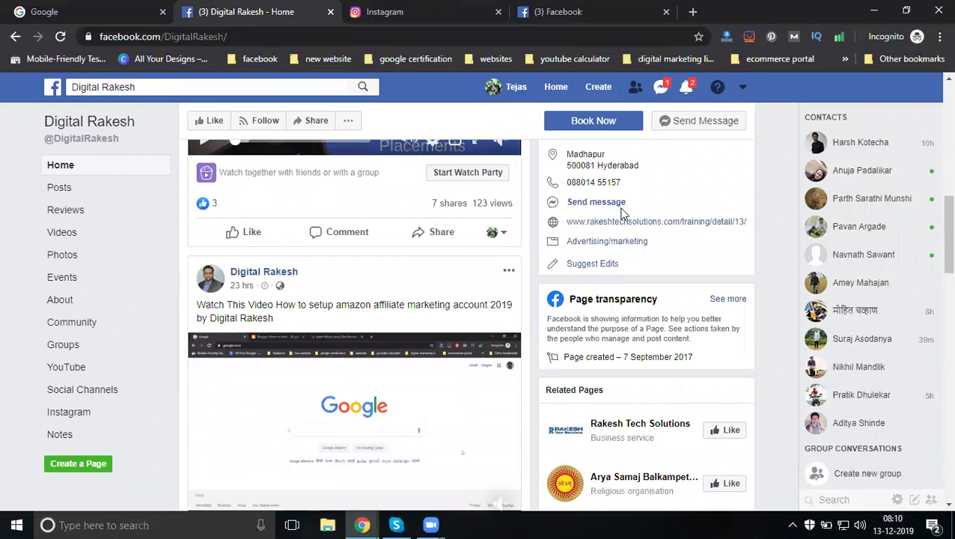
scroll(599, 210, "up", 1)
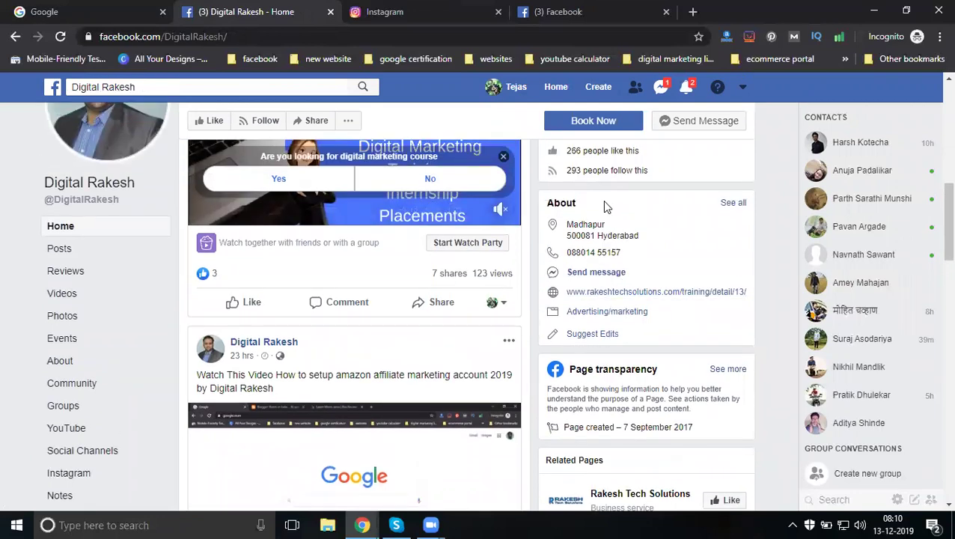
left_click(331, 14)
left_click(373, 15)
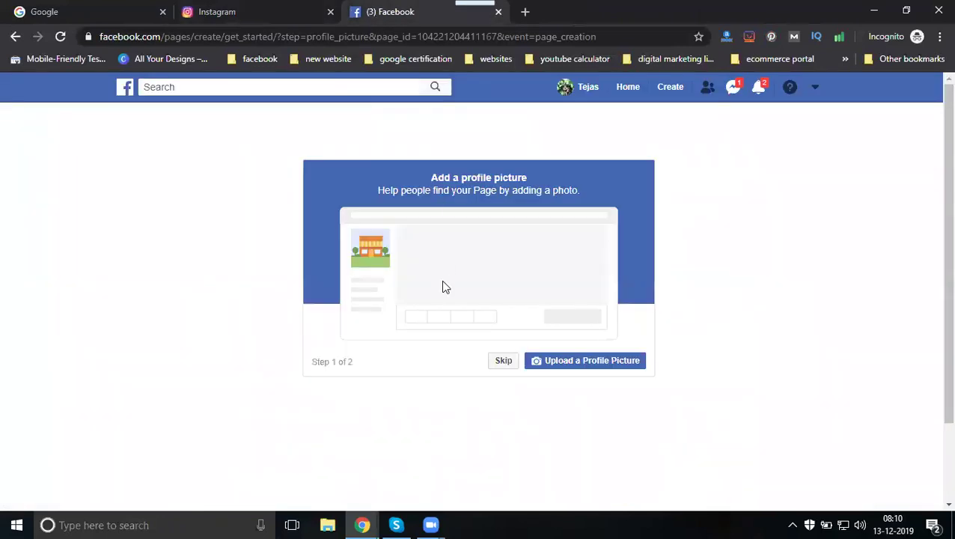
left_click(557, 370)
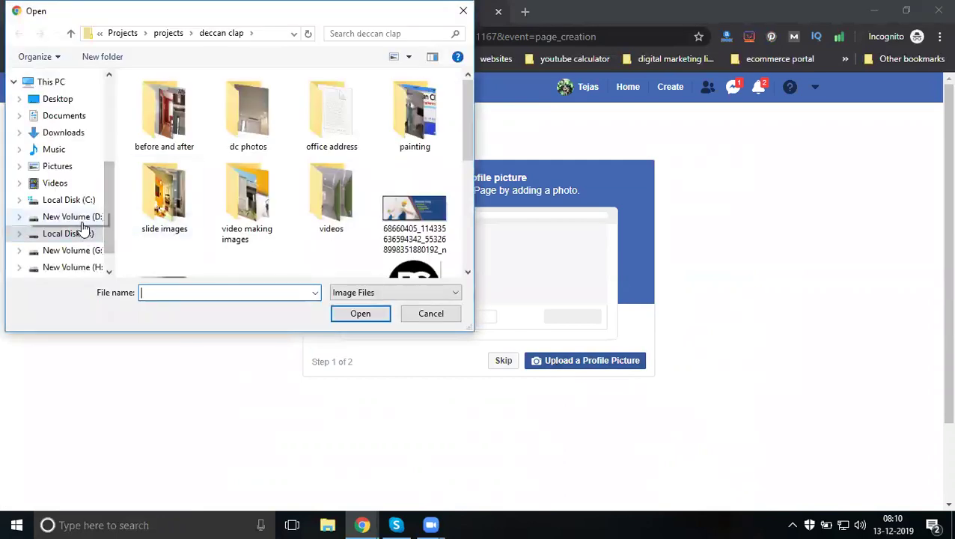
left_click(82, 216)
scroll(271, 193, "down", 2)
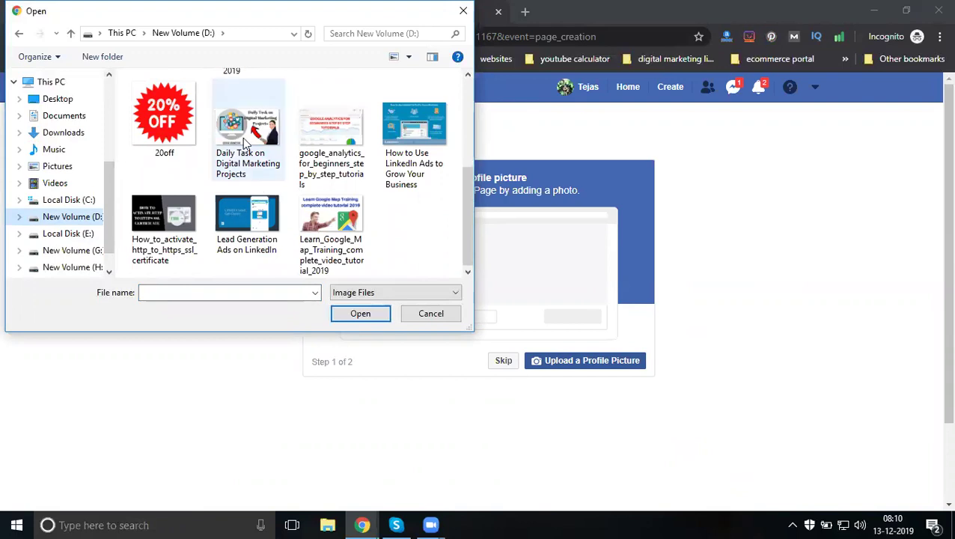
scroll(244, 142, "up", 2)
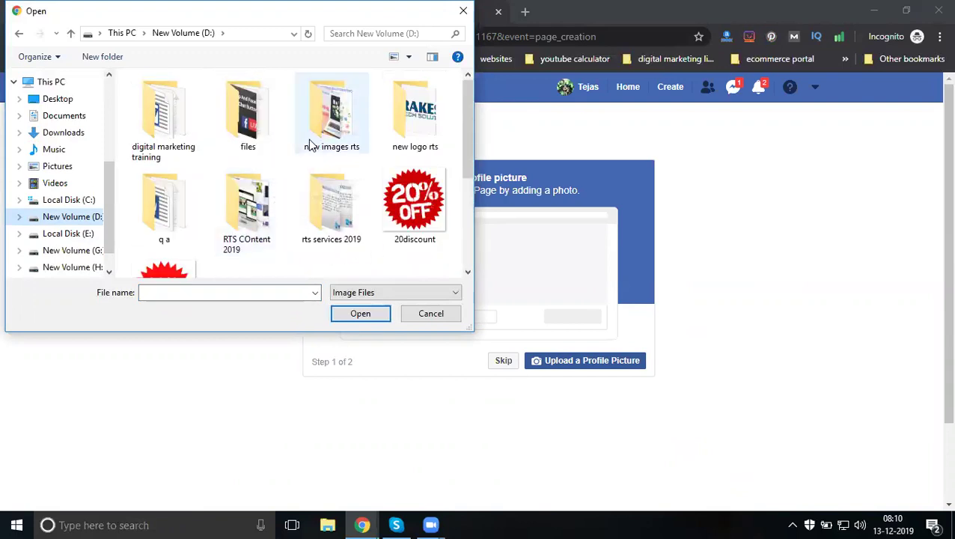
double_click(248, 193)
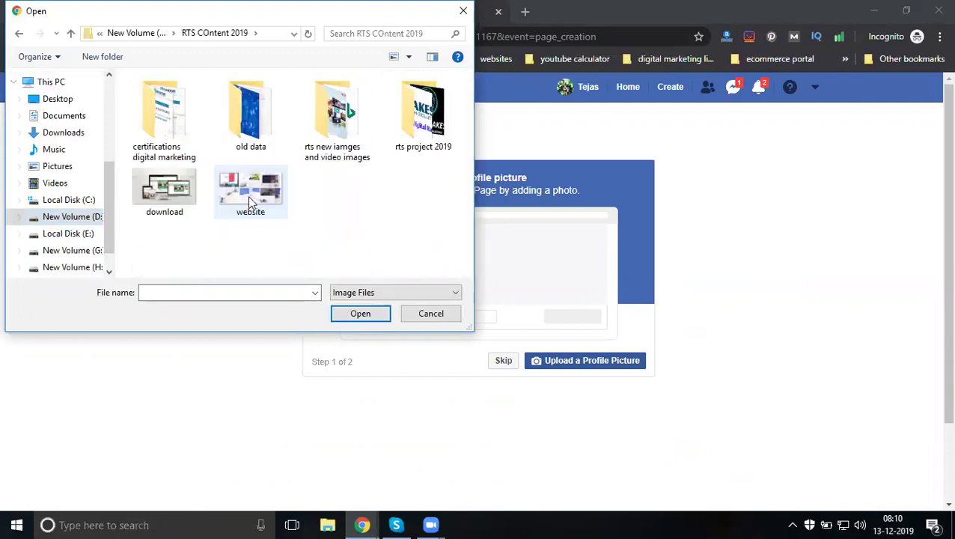
double_click(152, 188)
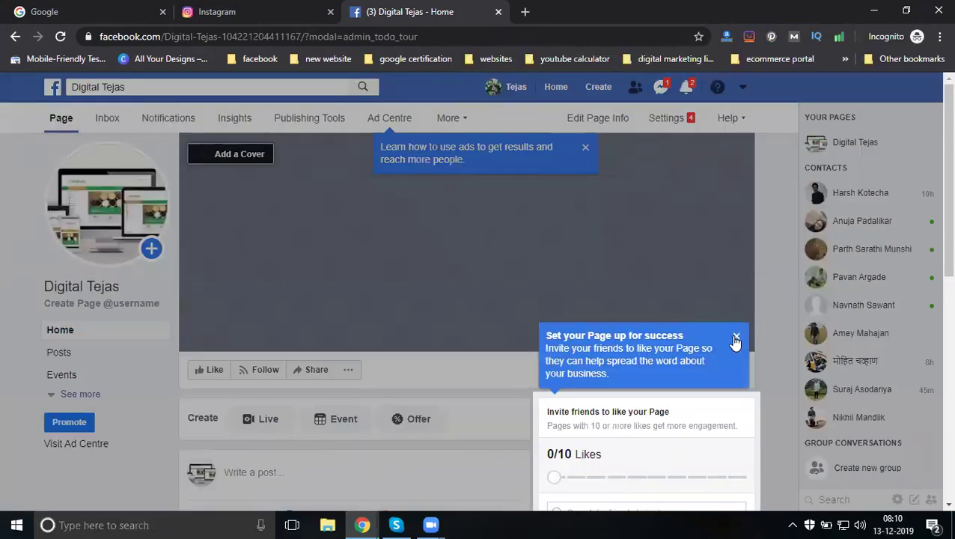
Dismiss the ads tip, begin adding a Page button, and start entering youtube.com/c in a new tab.
scroll(735, 339, "down", 3)
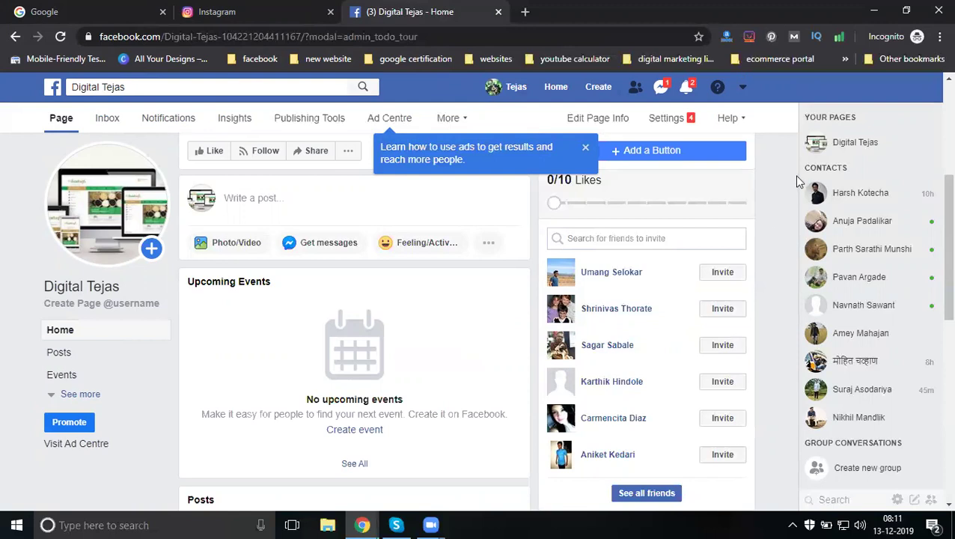
left_click(587, 149)
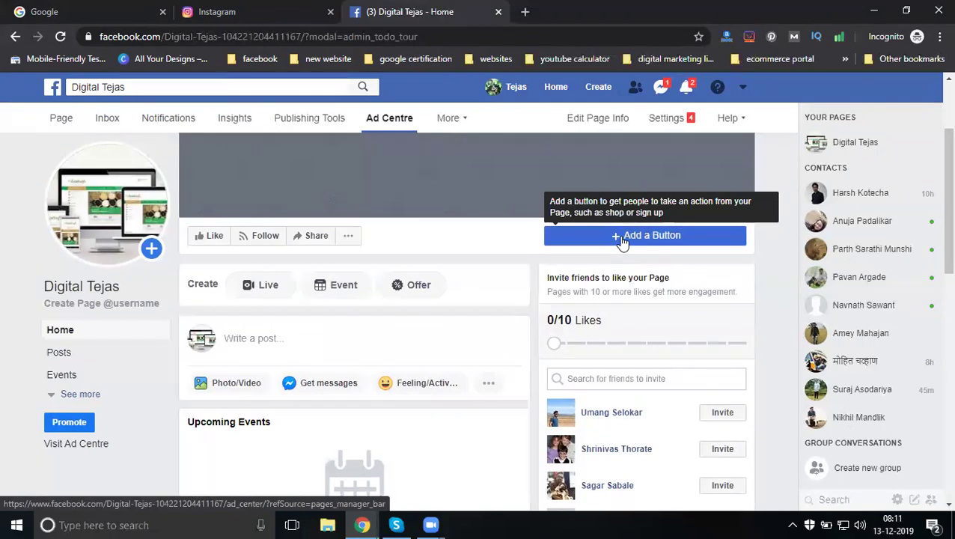
left_click(624, 239)
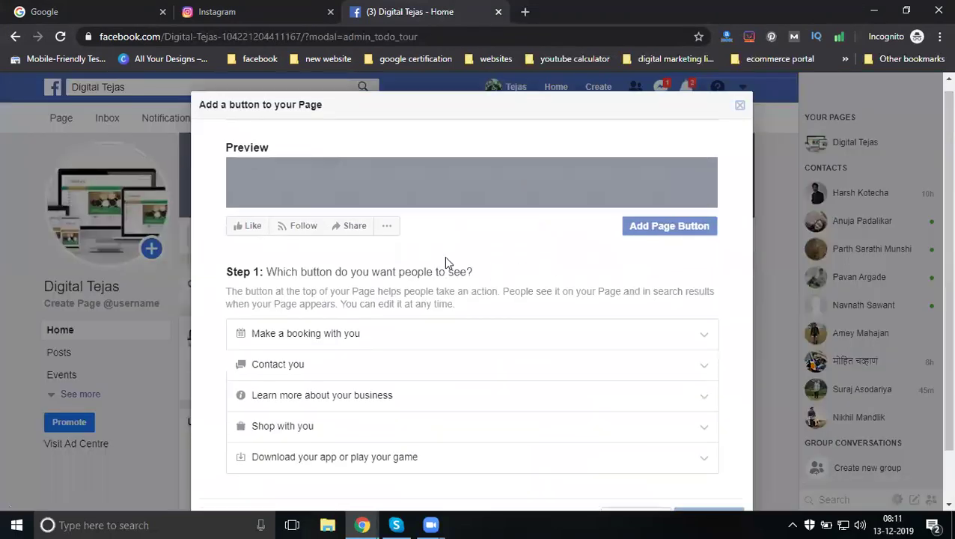
scroll(444, 256, "down", 1)
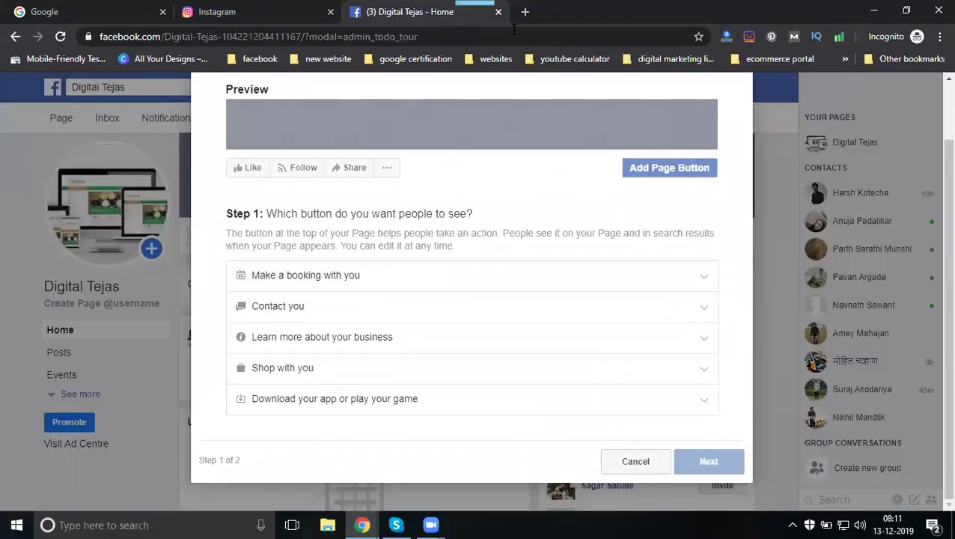
left_click(533, 13)
type("youtube.com/c")
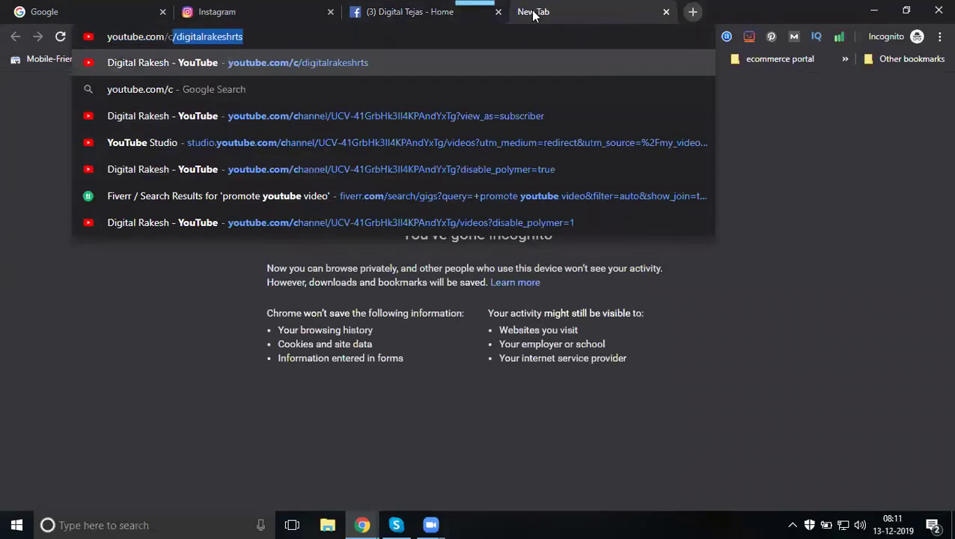
Load the Digital Rakesh YouTube channel, pause its trailer, and copy its web address.
key("Return")
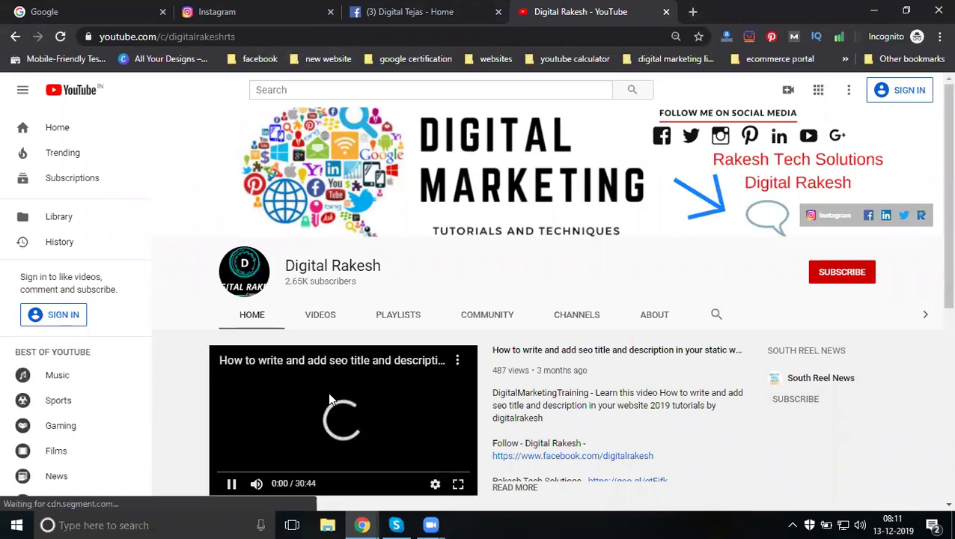
left_click(256, 483)
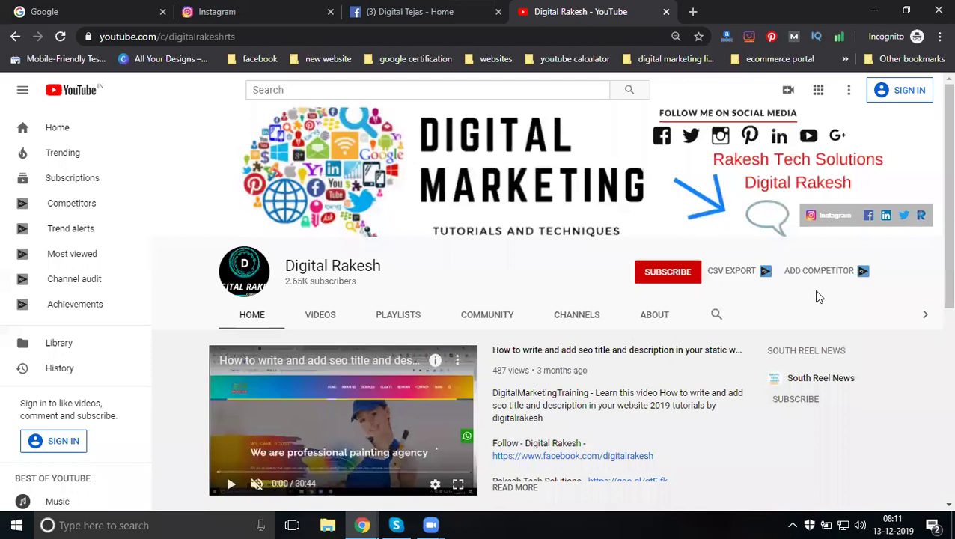
left_click(274, 35)
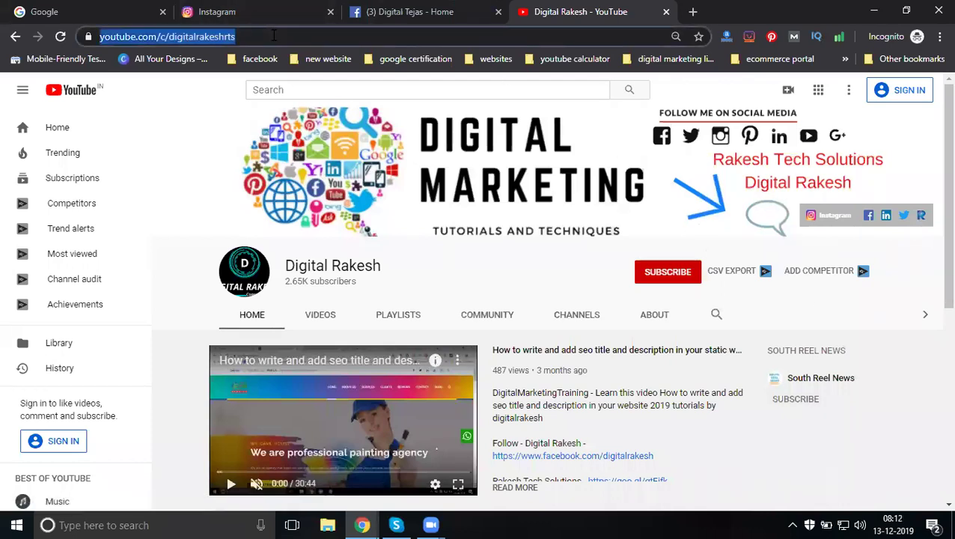
left_click(359, 17)
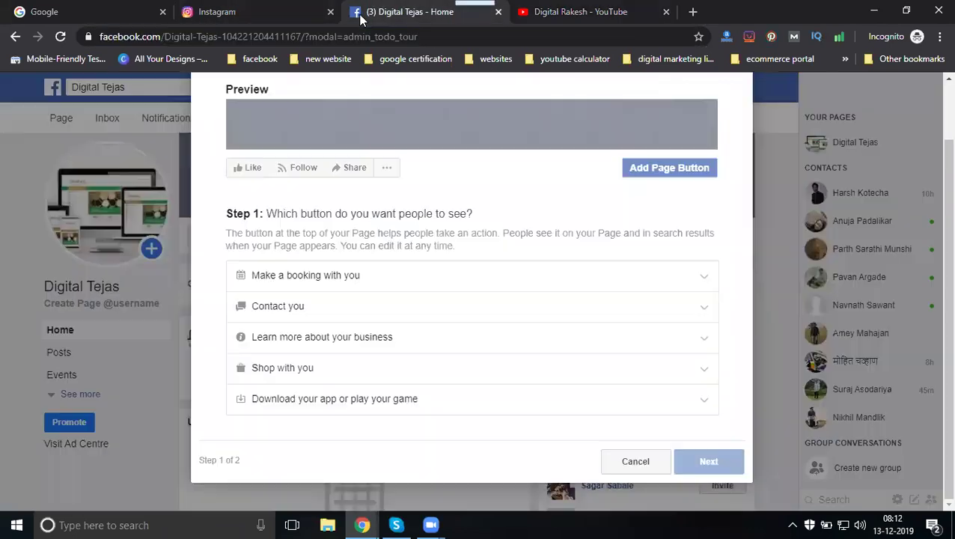
Choose Watch Video as the button type under 'Learn more about your business'.
left_click(291, 337)
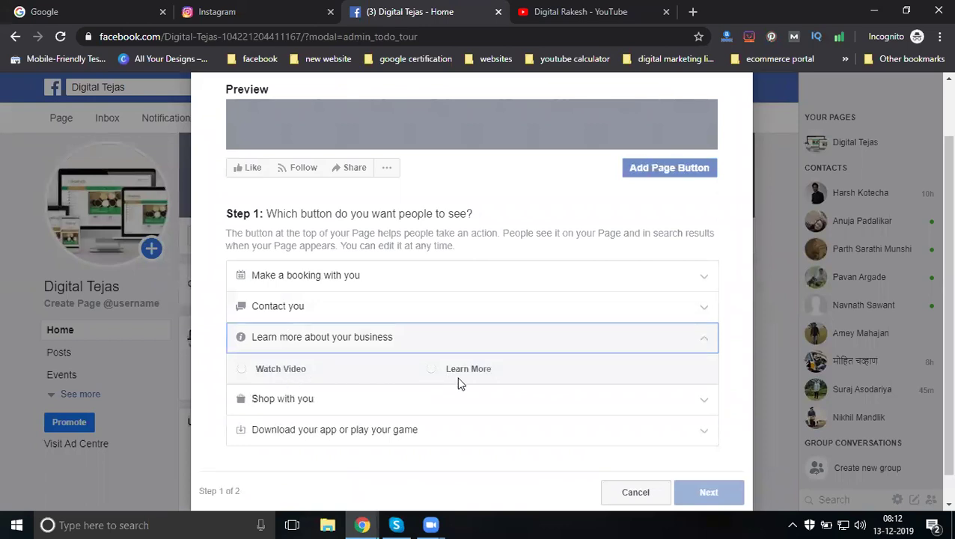
left_click(276, 370)
left_click(275, 368)
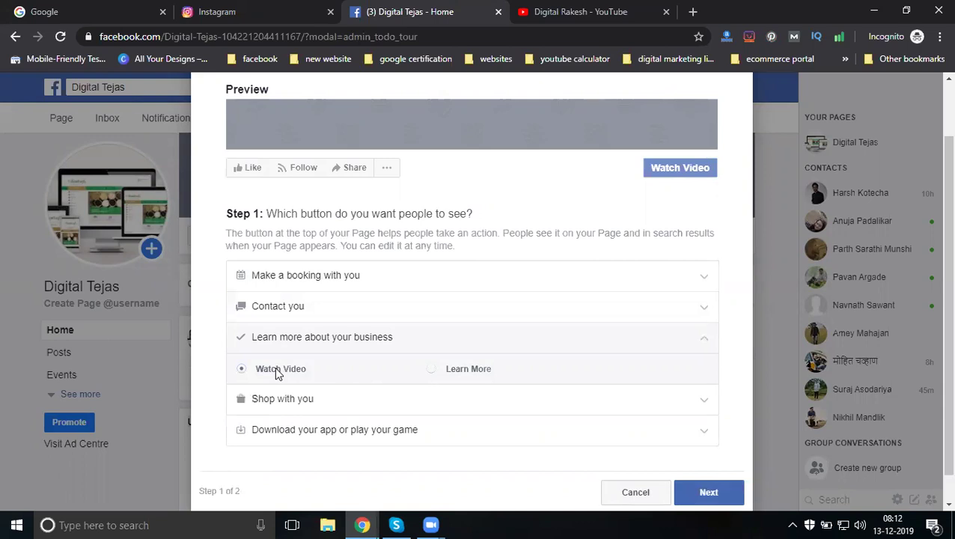
left_click(294, 275)
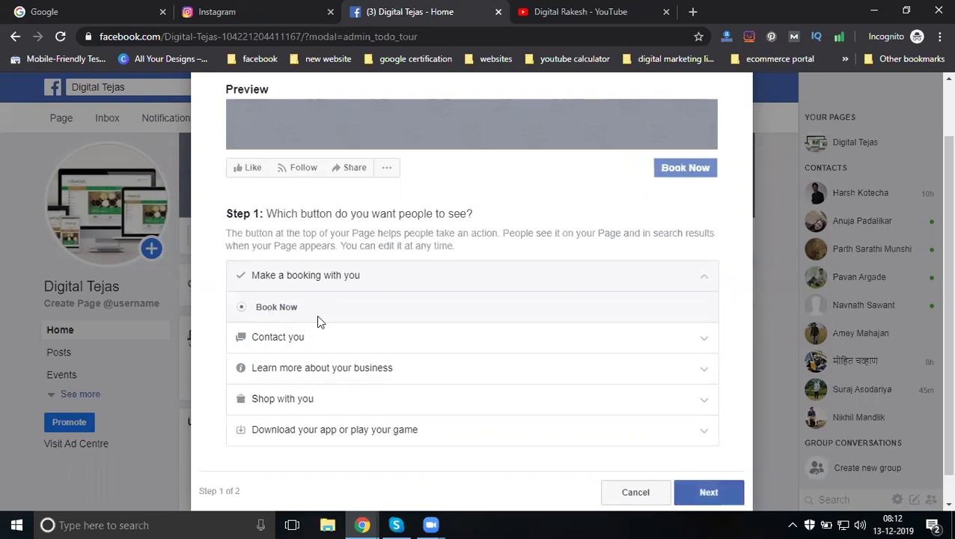
left_click(315, 368)
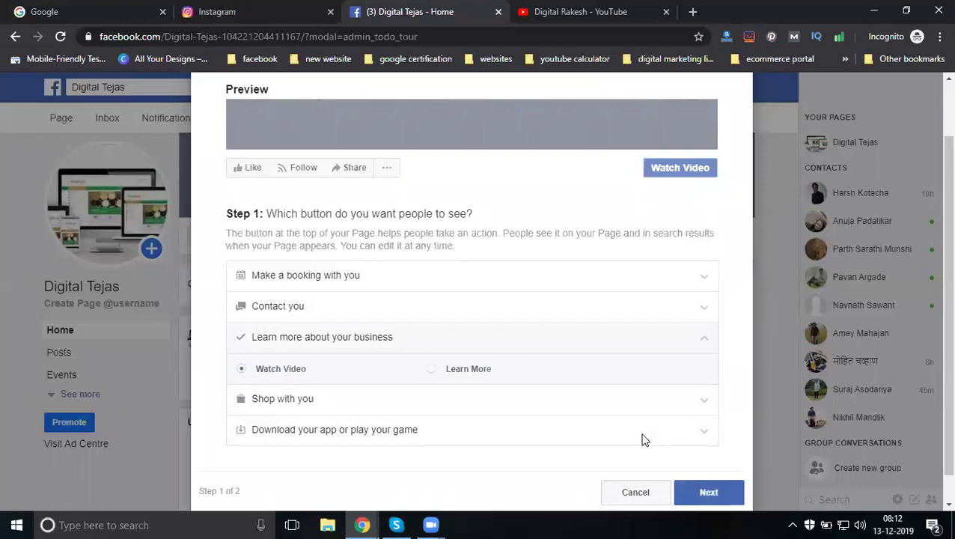
left_click(707, 492)
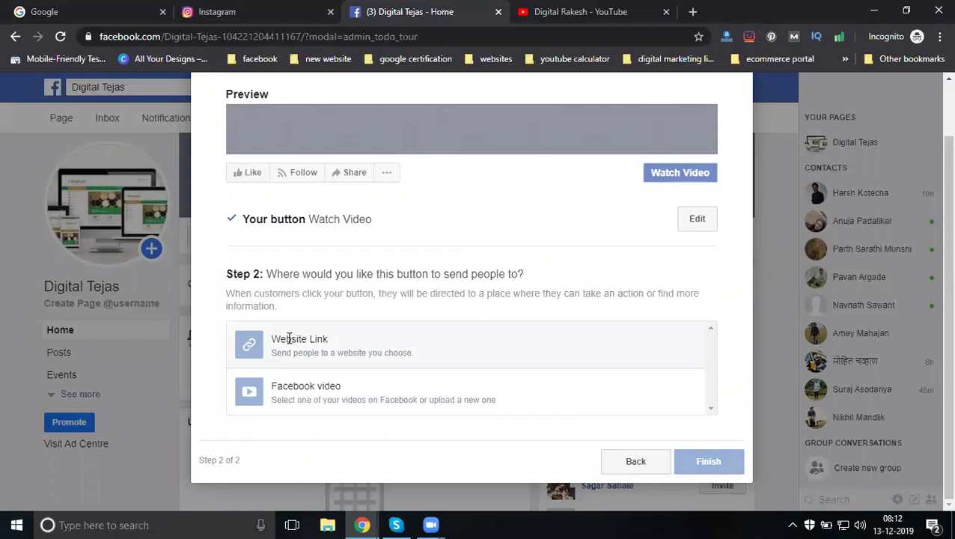
Link the button to a website and save the pasted YouTube channel address.
left_click(297, 352)
left_click(346, 127)
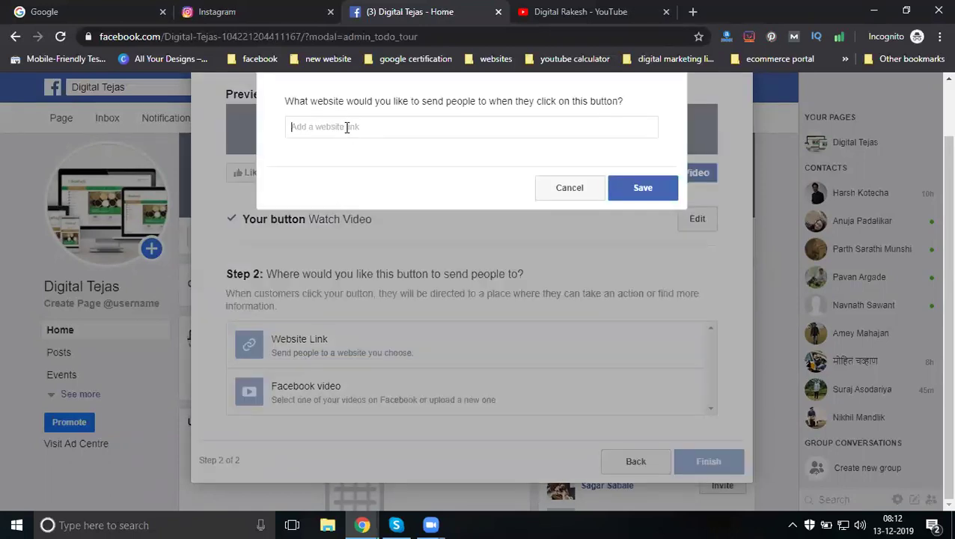
type("https://www.youtube.com/digitalrakesh")
left_click(642, 187)
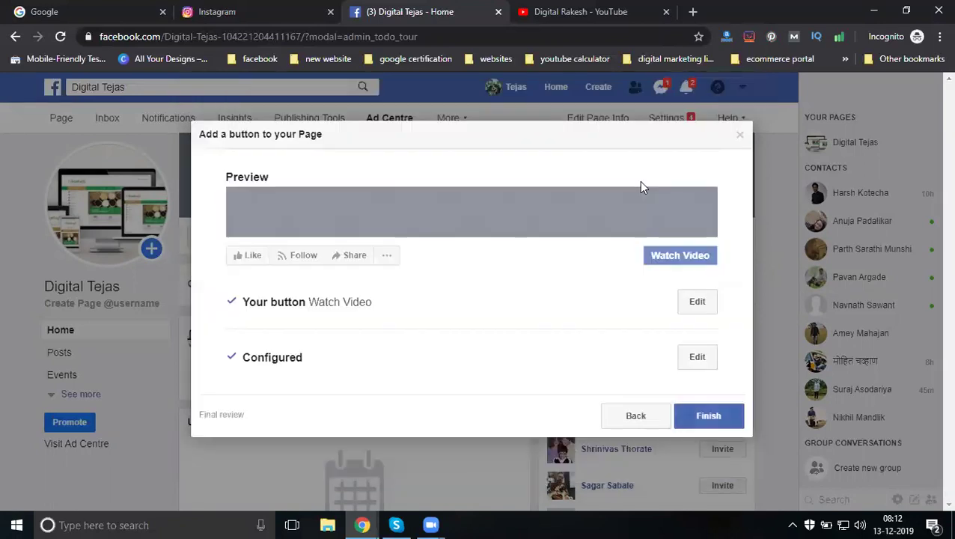
Finish the Watch Video button and check its dropdown options.
left_click(717, 422)
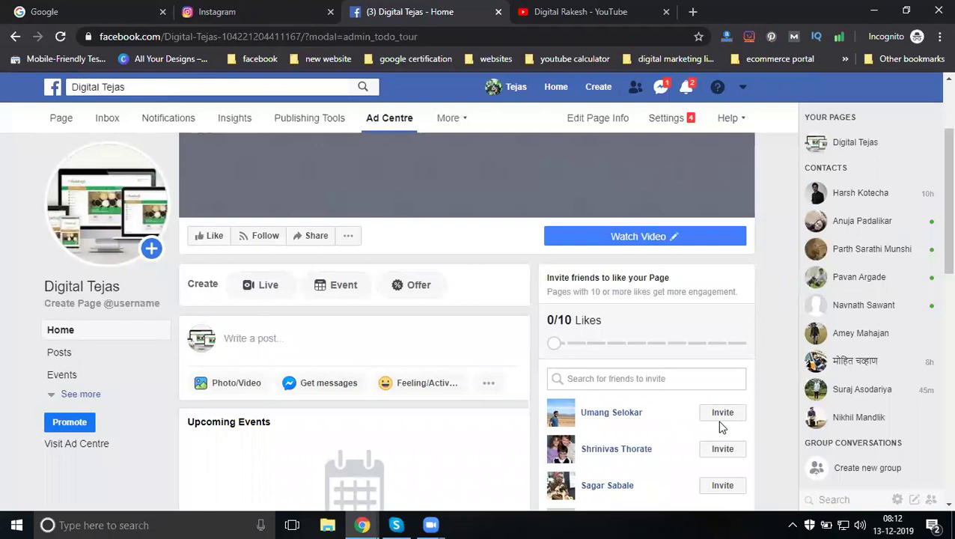
left_click(622, 239)
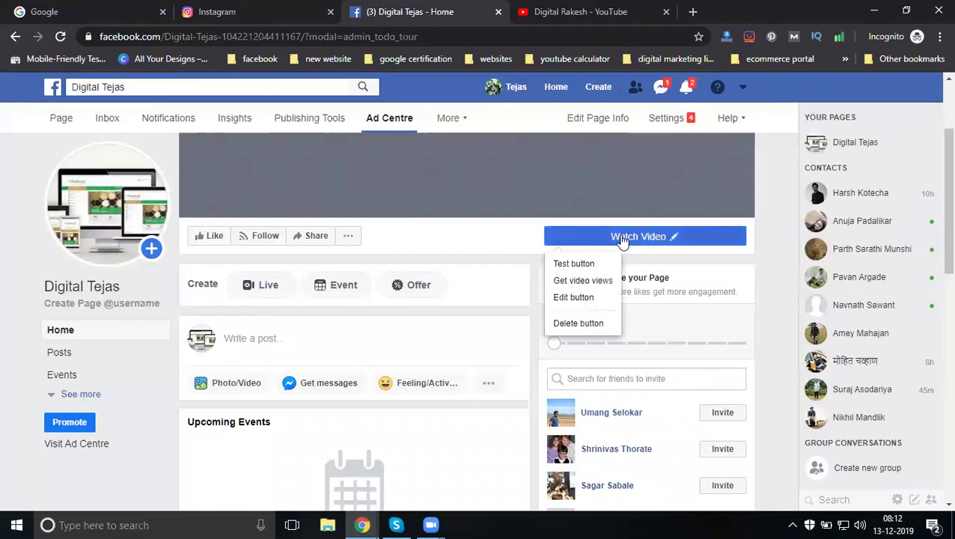
left_click(676, 237)
Open the Page's About section from the expanded left navigation.
left_click(80, 395)
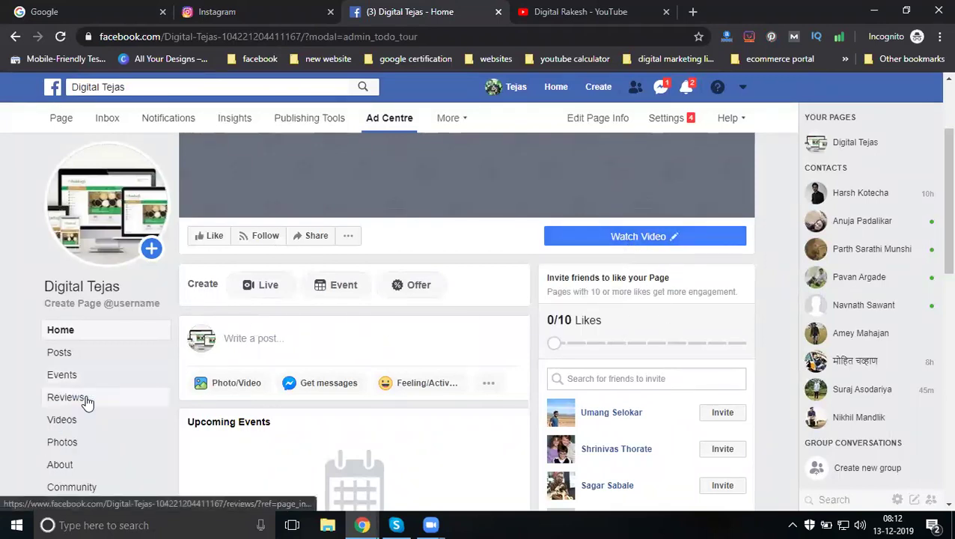
scroll(79, 441, "down", 2)
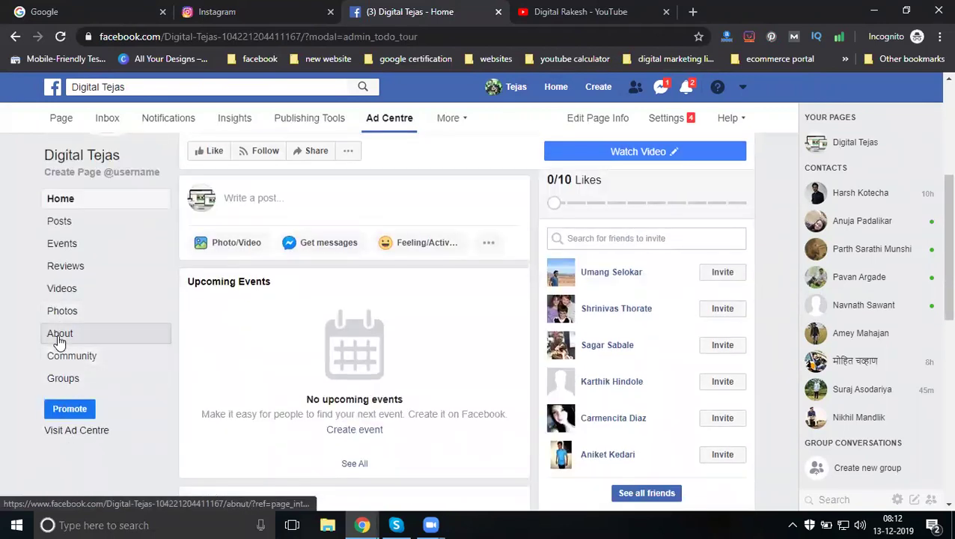
left_click(60, 337)
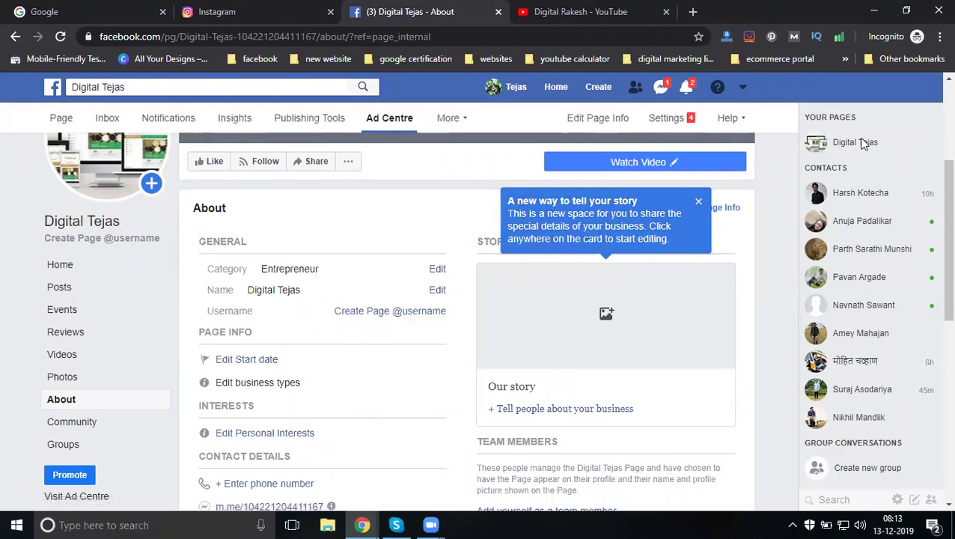
Create the Page username 'digitaltejas' followed by the owner's surname copied from Instagram.
left_click(410, 311)
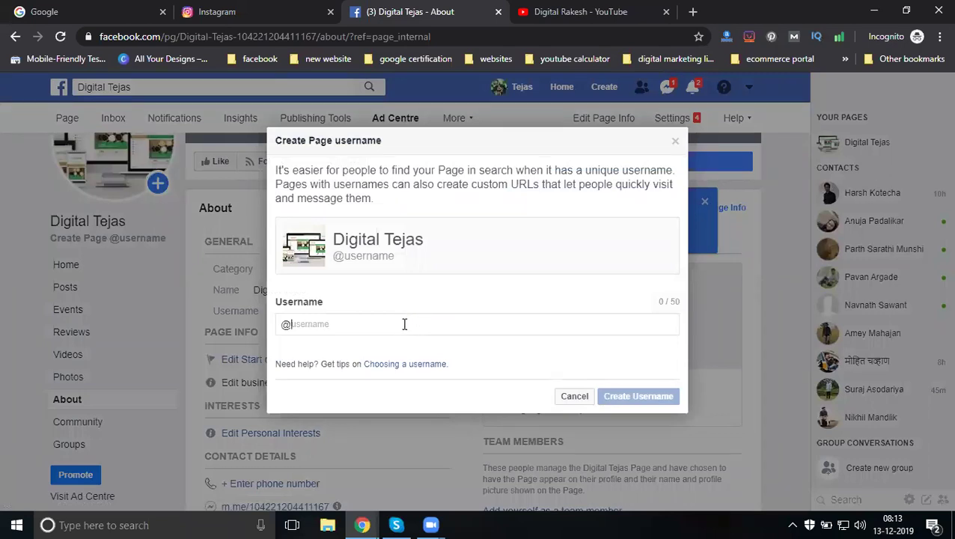
type("dig")
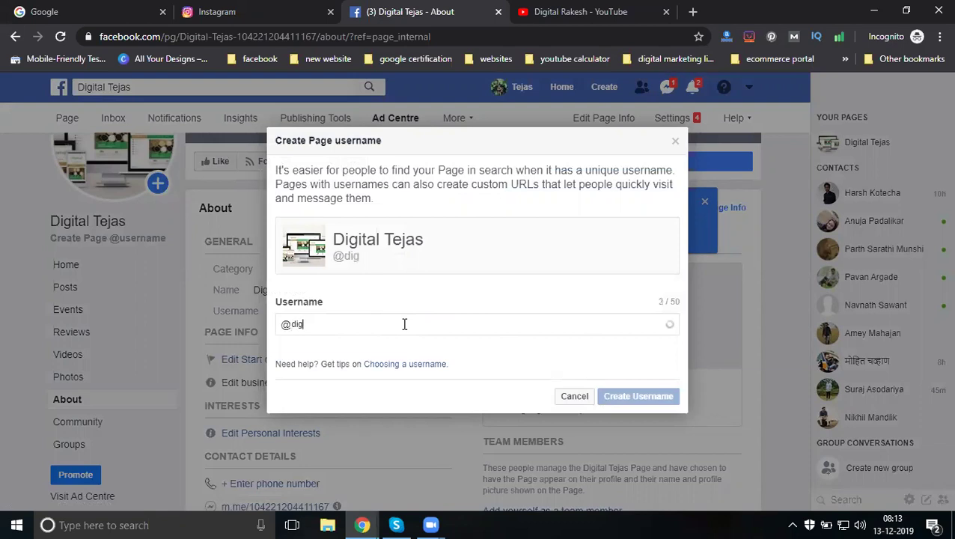
type("italtejas")
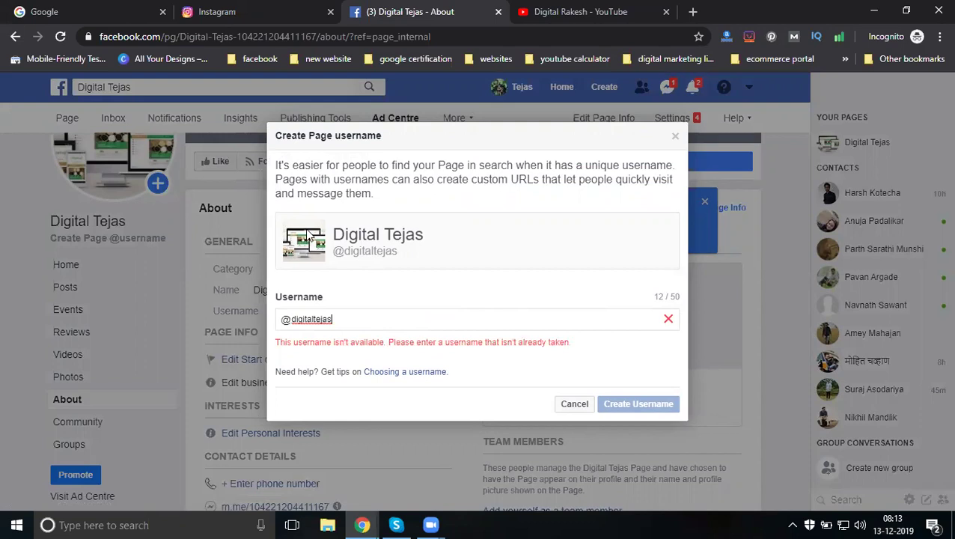
left_click(204, 12)
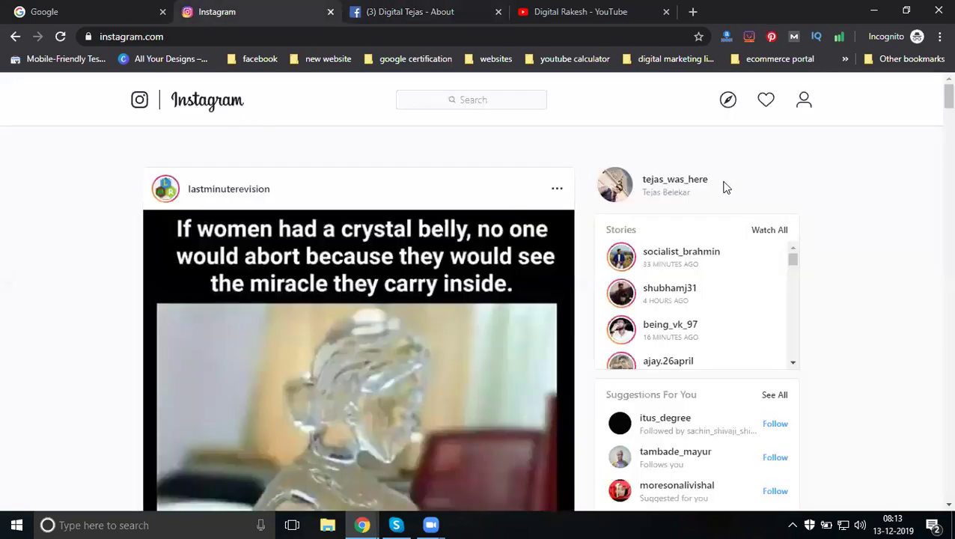
left_click_drag(692, 192, 665, 192)
key("ctrl+c")
left_click(433, 9)
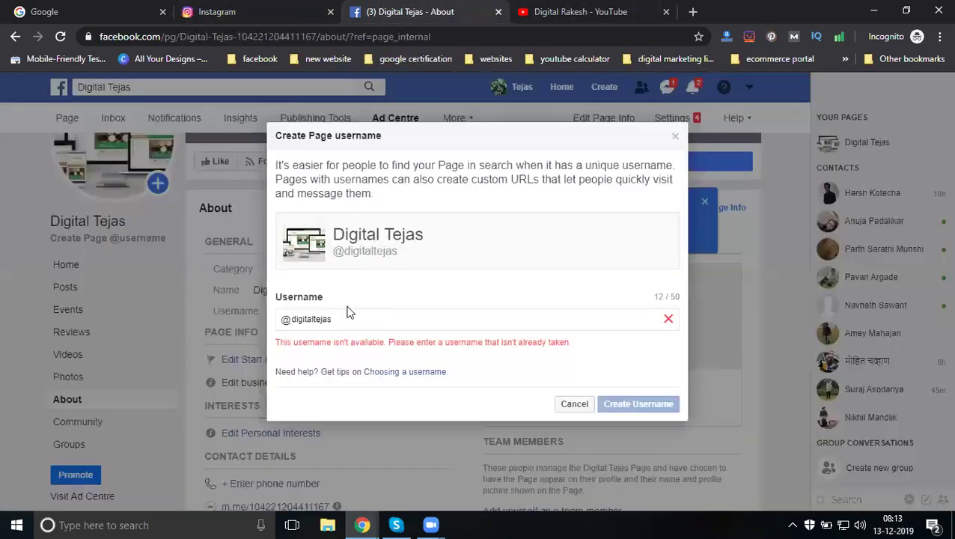
key("ctrl+v")
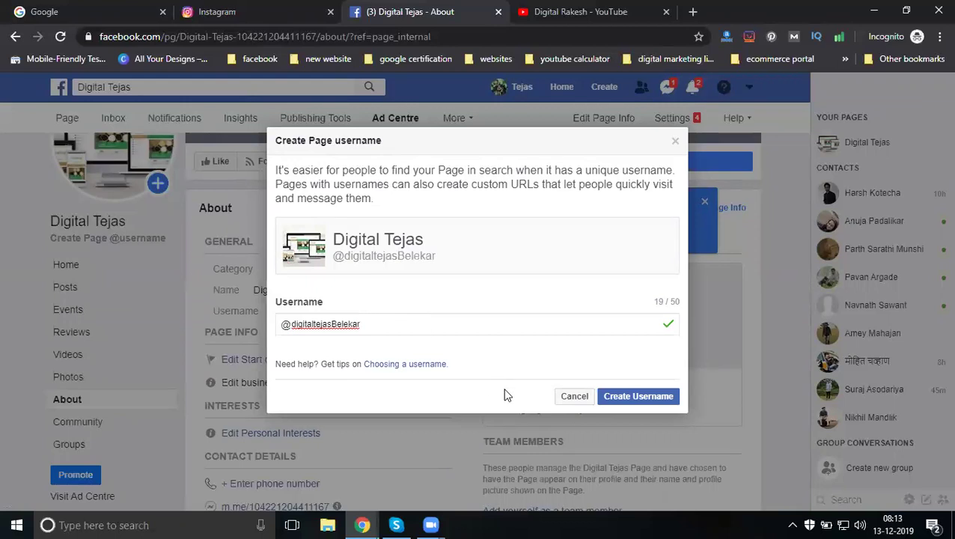
left_click(625, 397)
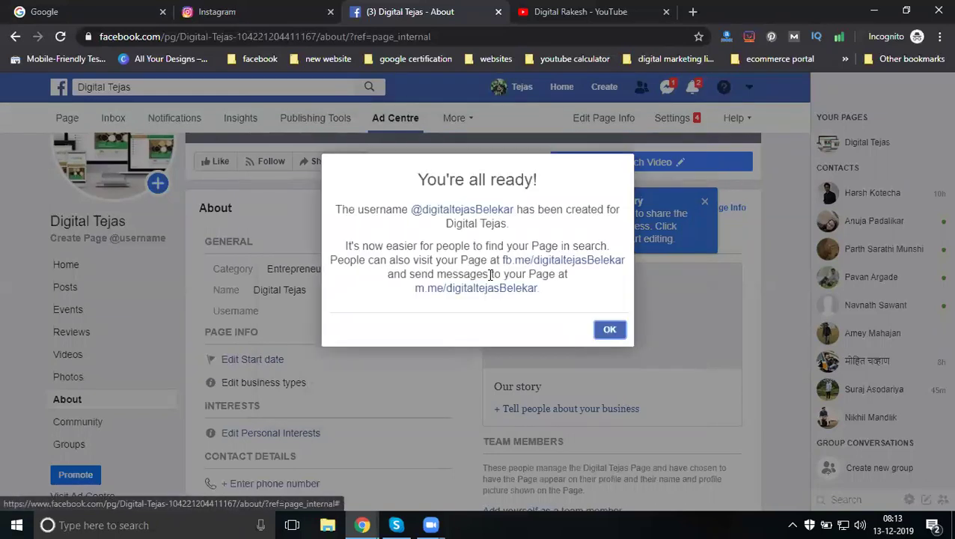
left_click(458, 213)
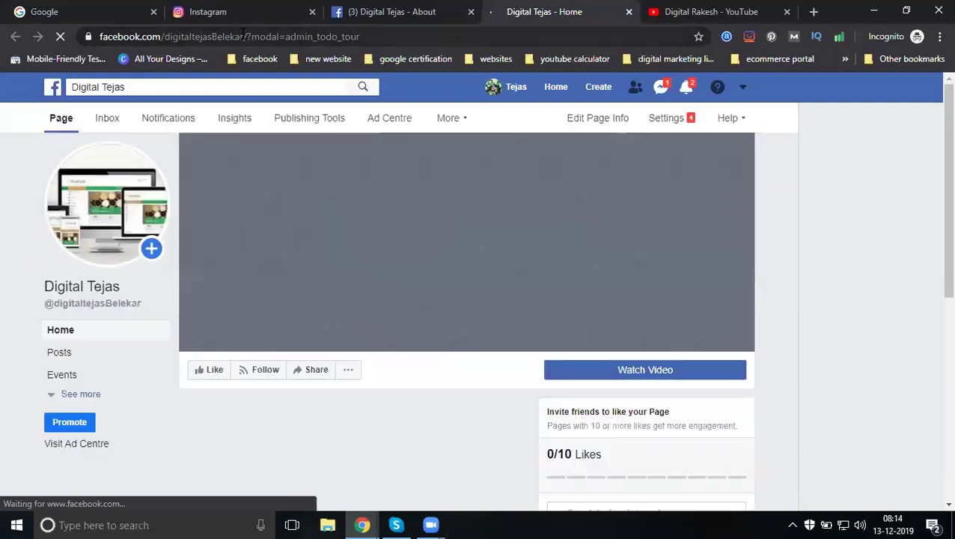
Open Facebook home in a new tab and go to the personal profile.
left_click_drag(243, 36, 93, 41)
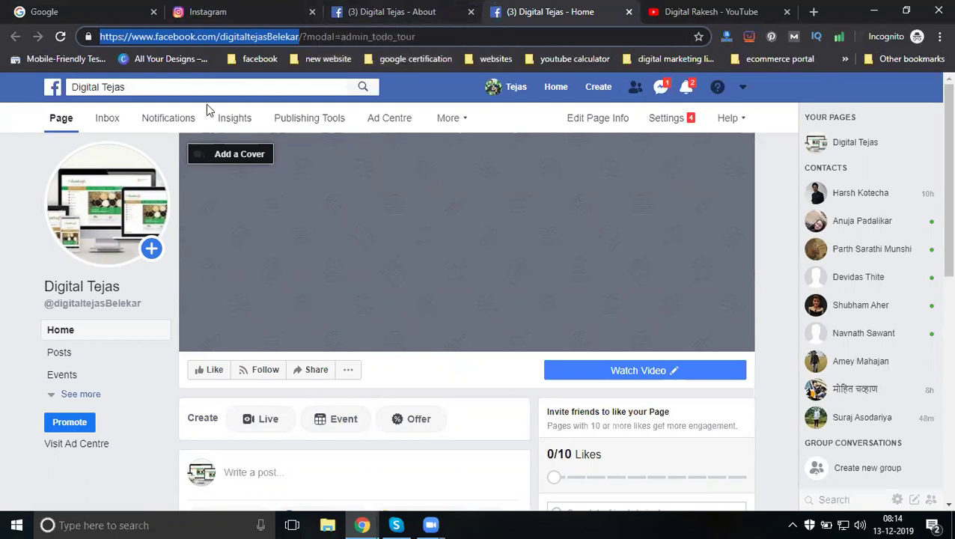
right_click(54, 87)
left_click(75, 96)
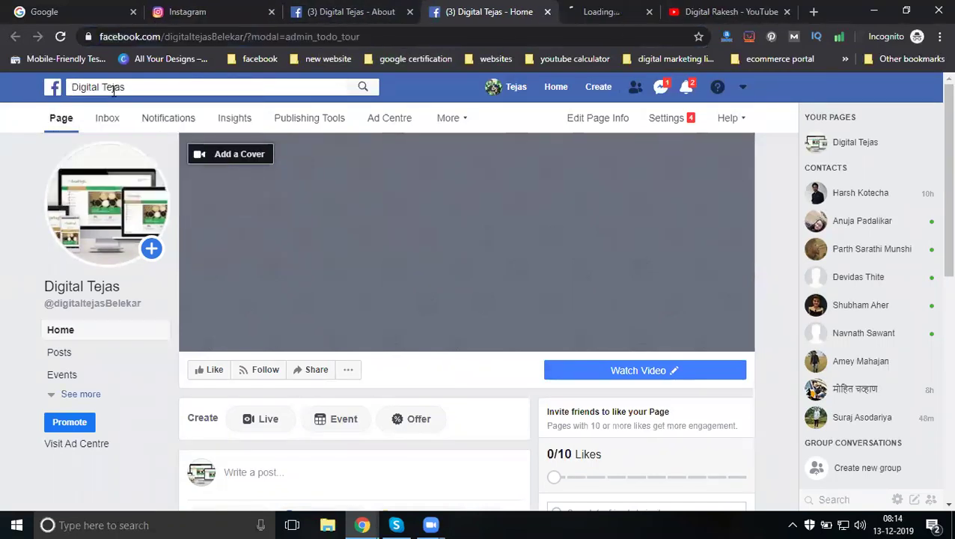
left_click(584, 11)
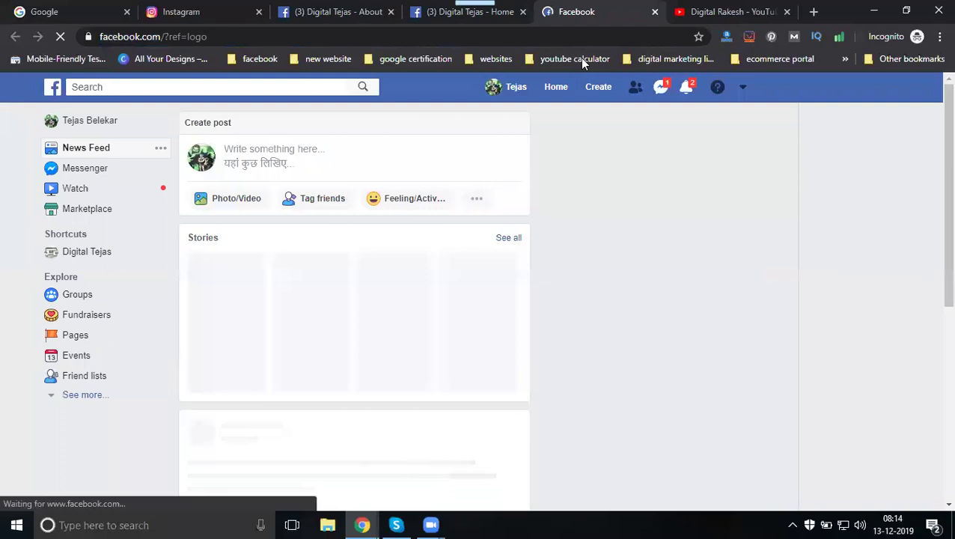
left_click(512, 87)
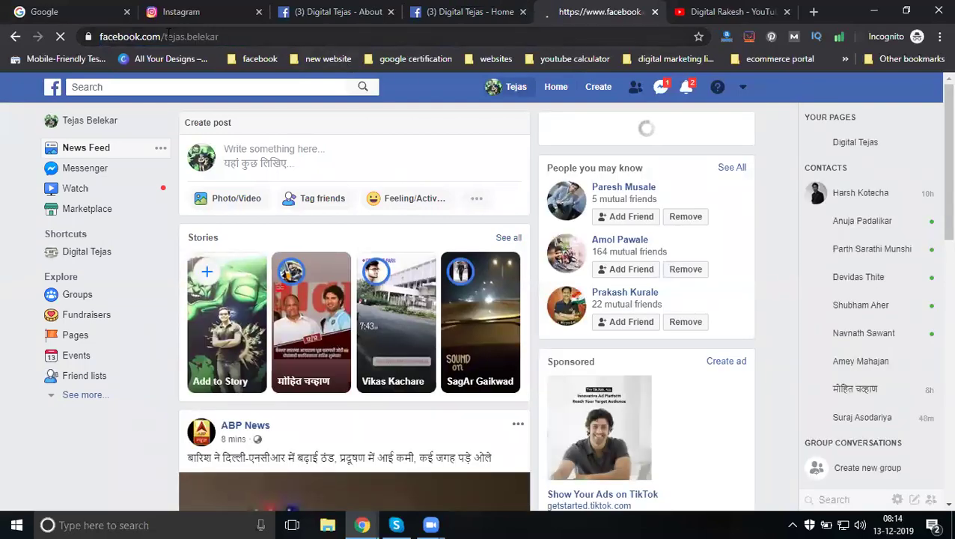
left_click_drag(161, 36, 242, 38)
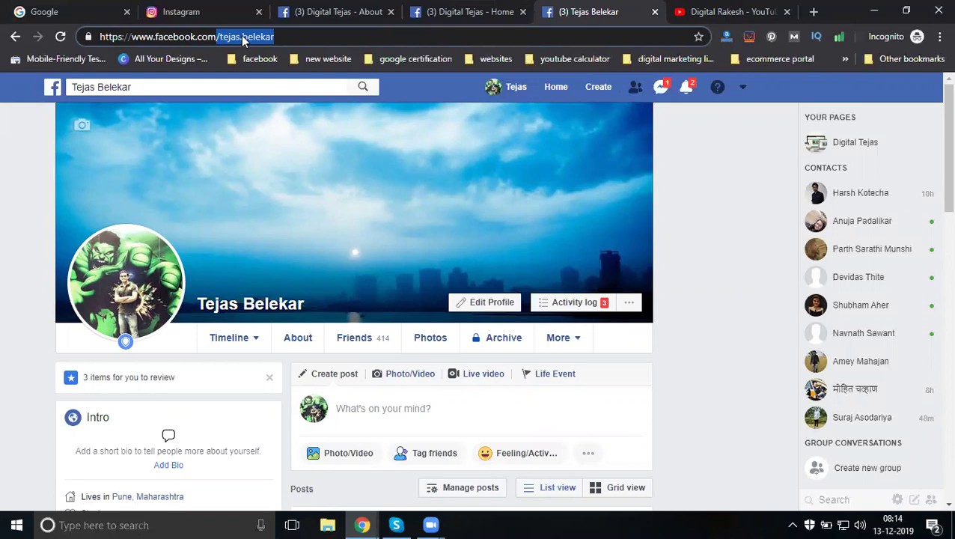
Reorder the profile tab and close the Digital Tejas About tab.
left_click_drag(562, 11, 352, 8)
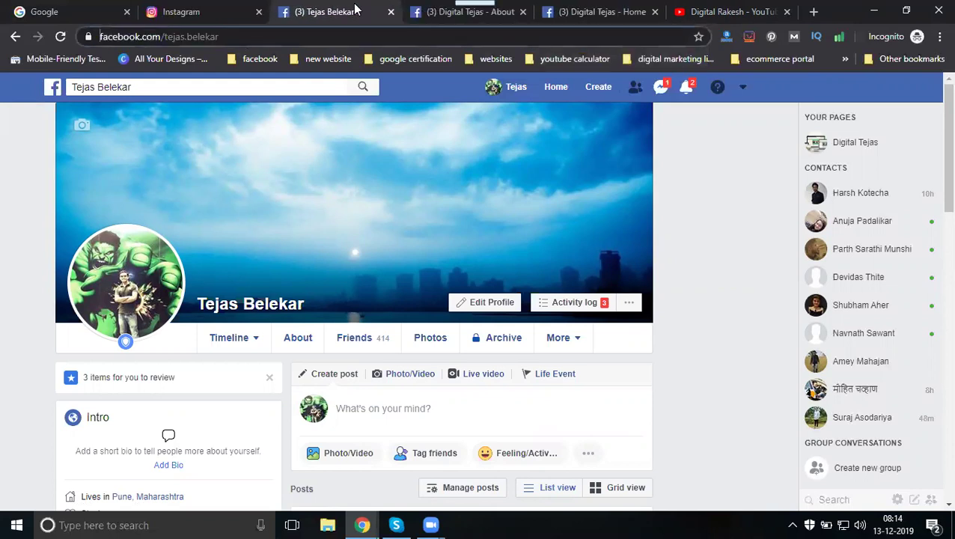
left_click(445, 13)
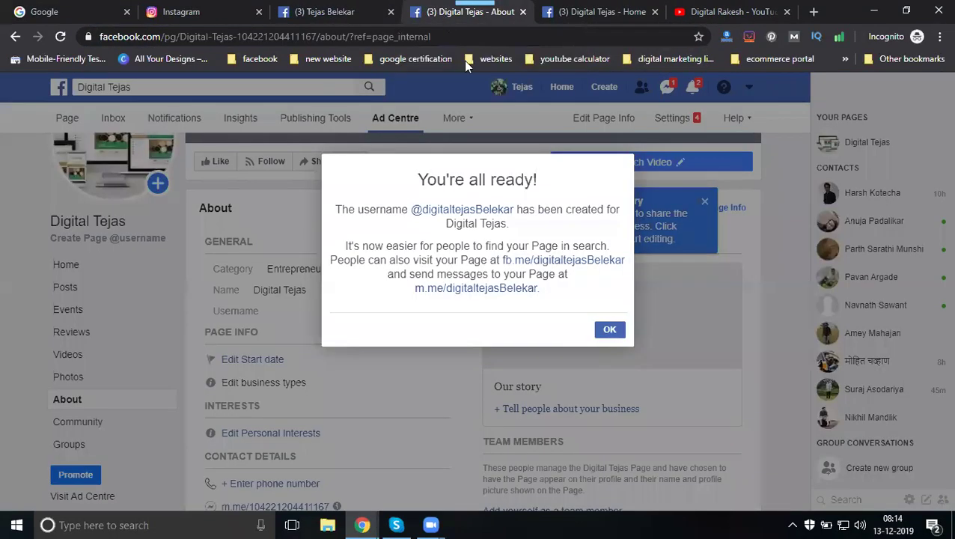
left_click(523, 12)
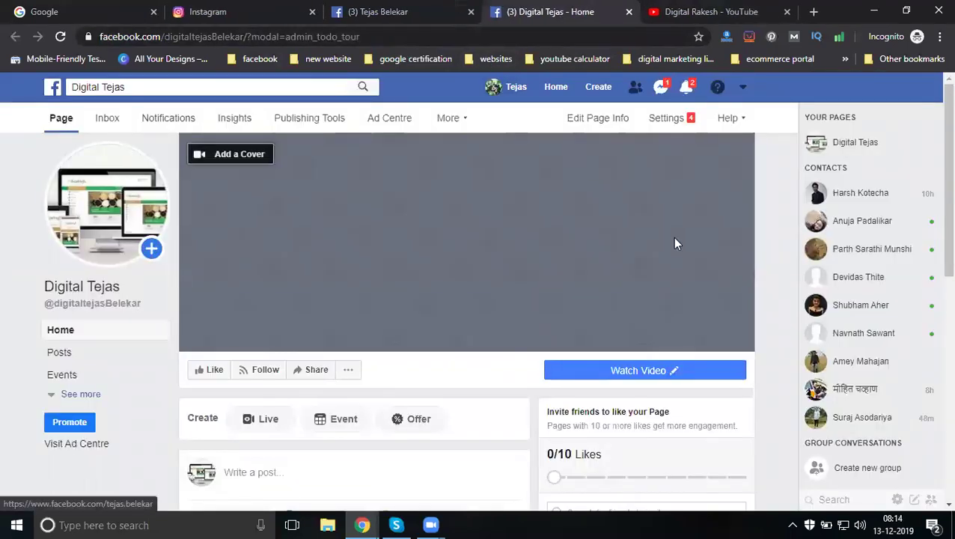
scroll(759, 247, "down", 3)
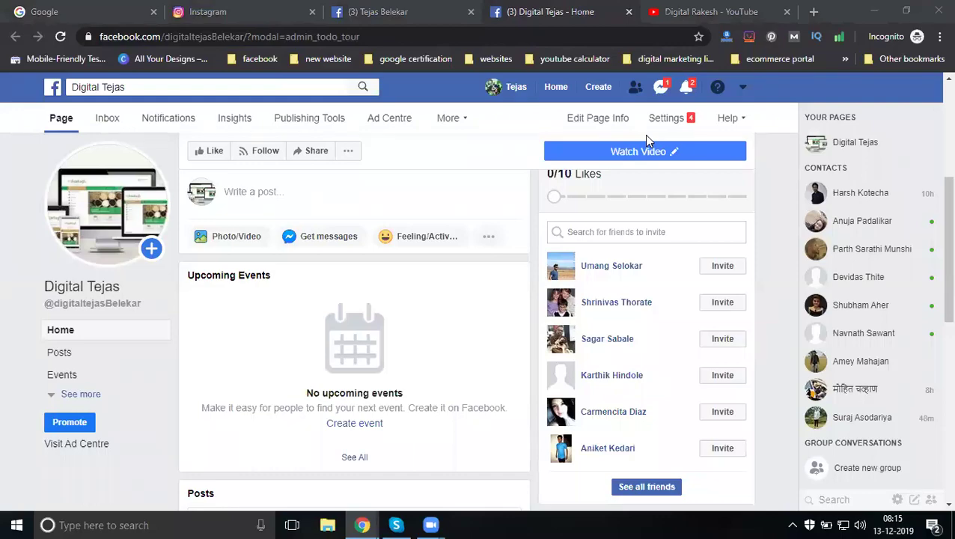
scroll(217, 177, "up", 4)
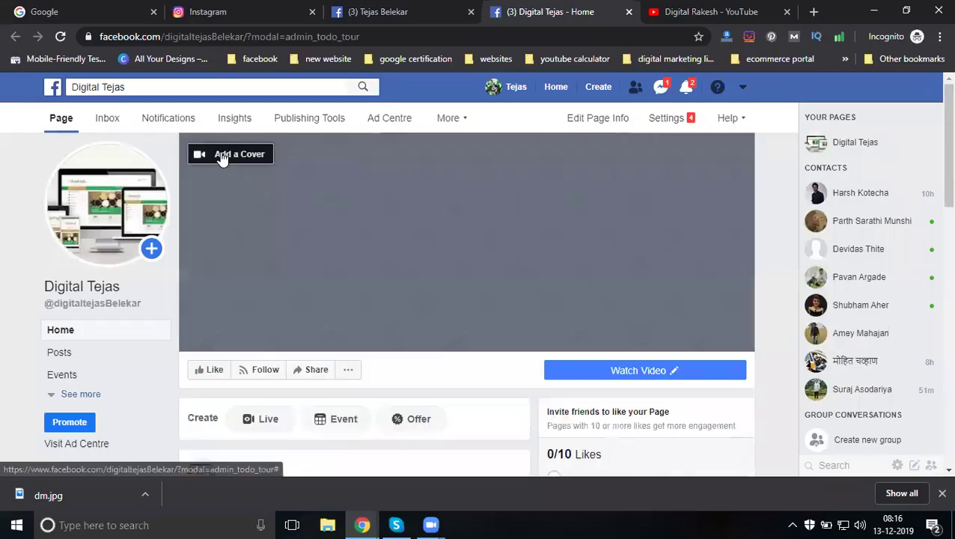
Upload the dm image from D:\RTS COntent 2019 as the page cover photo.
left_click(220, 154)
left_click(218, 216)
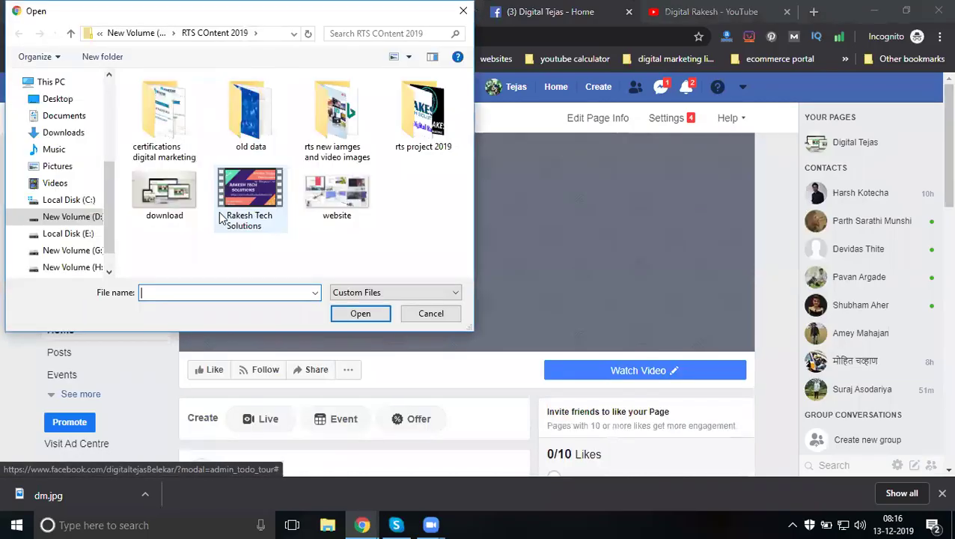
left_click(88, 217)
double_click(258, 222)
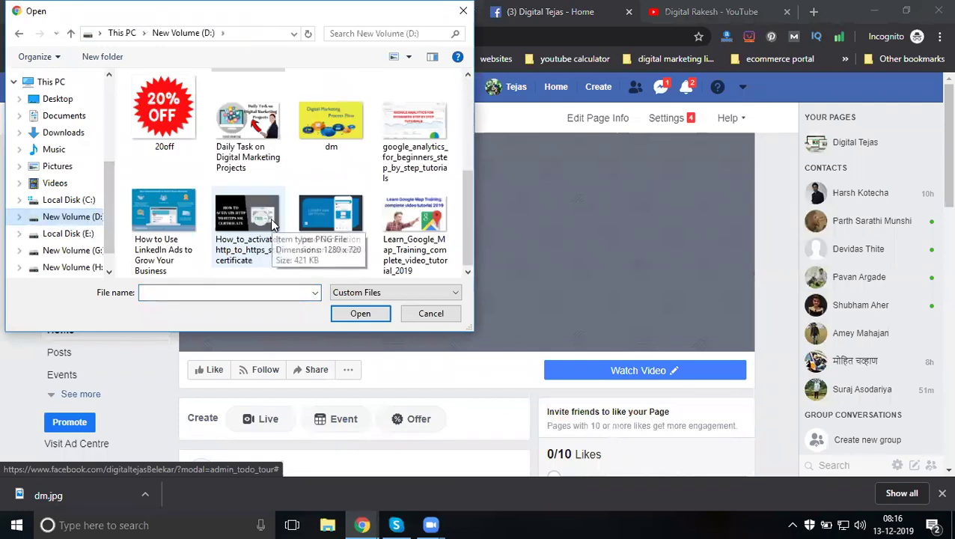
double_click(328, 126)
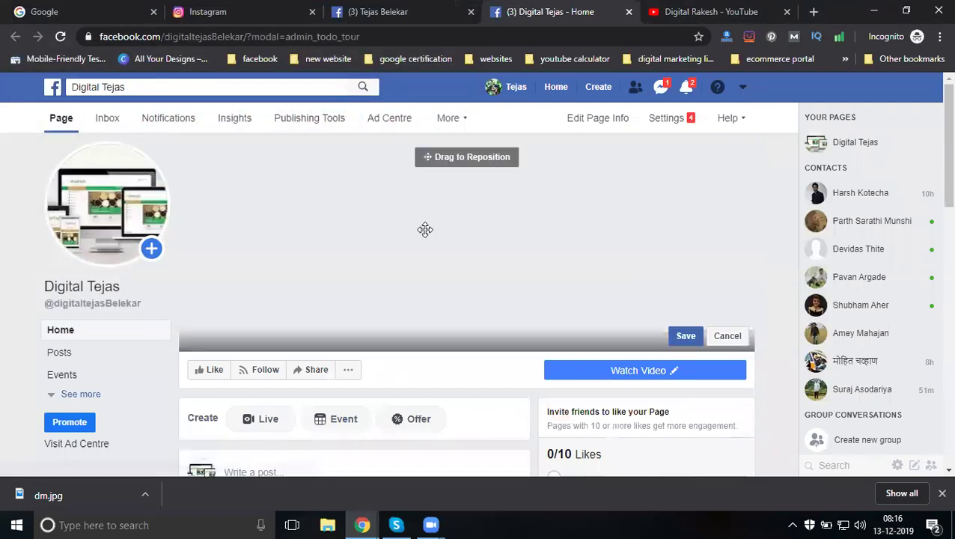
Reposition the cover slightly higher, then switch to the other Chrome window.
mouse_move(417, 262)
left_mouse_down()
mouse_move(418, 224)
mouse_move(406, 270)
left_mouse_up()
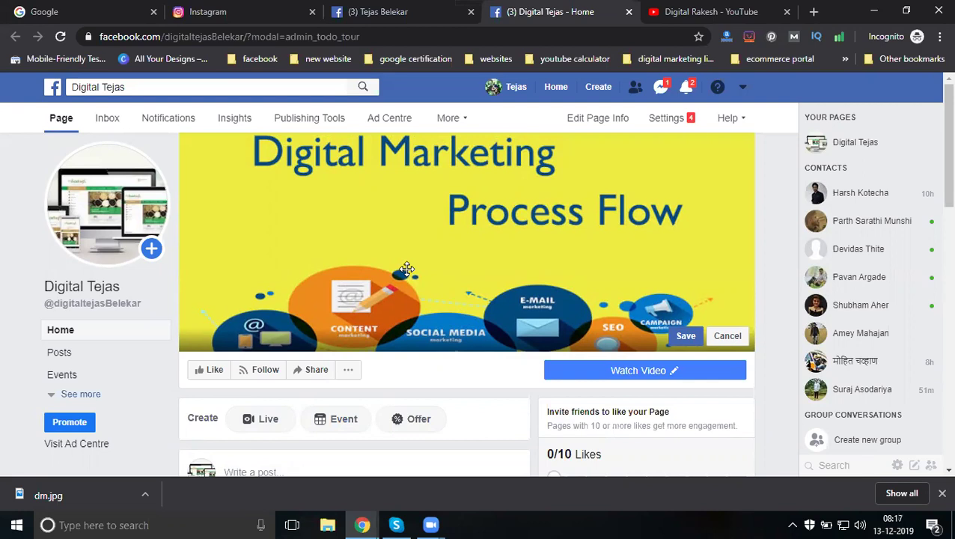
left_click(360, 525)
left_click(286, 461)
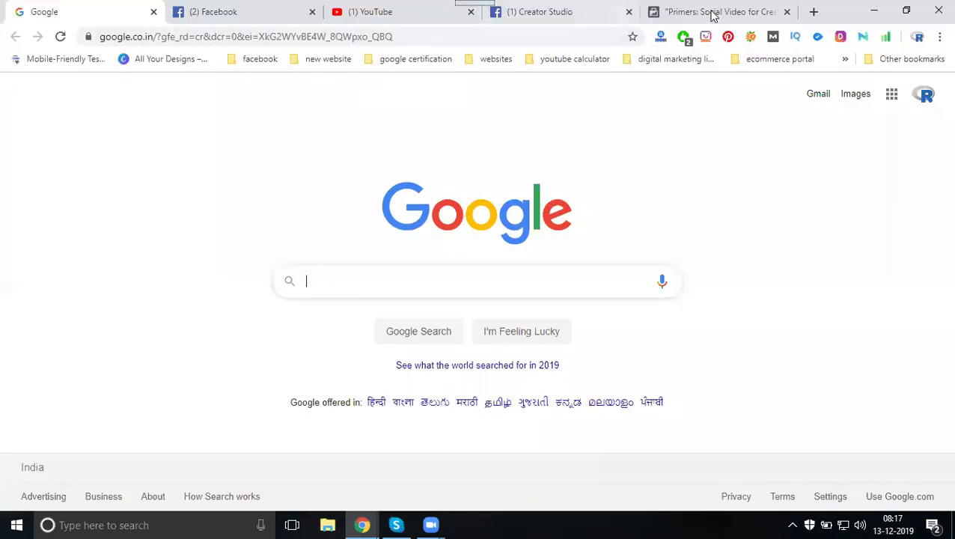
Check Canva's Facebook Cover size (820 × 312 px), then save the new cover on Facebook.
left_click(814, 11)
left_click(176, 60)
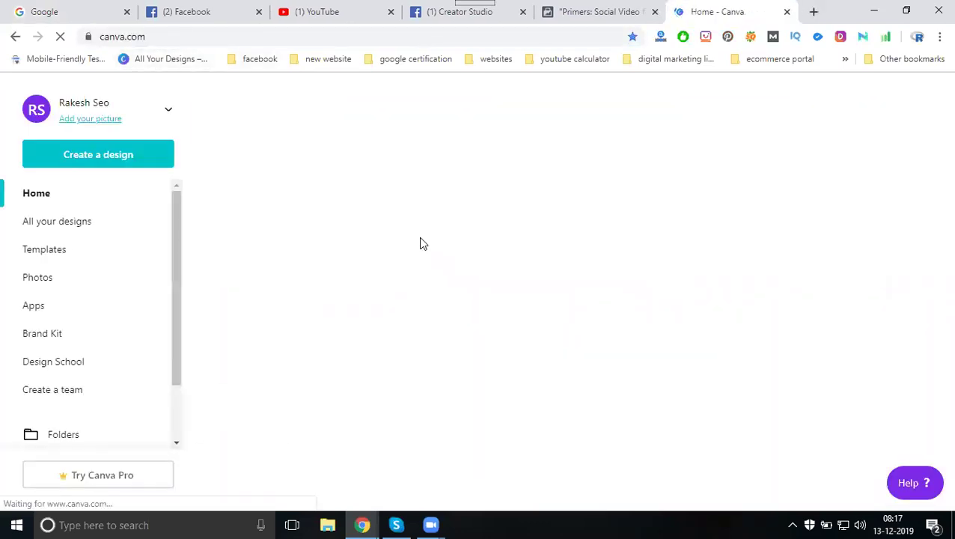
type("f")
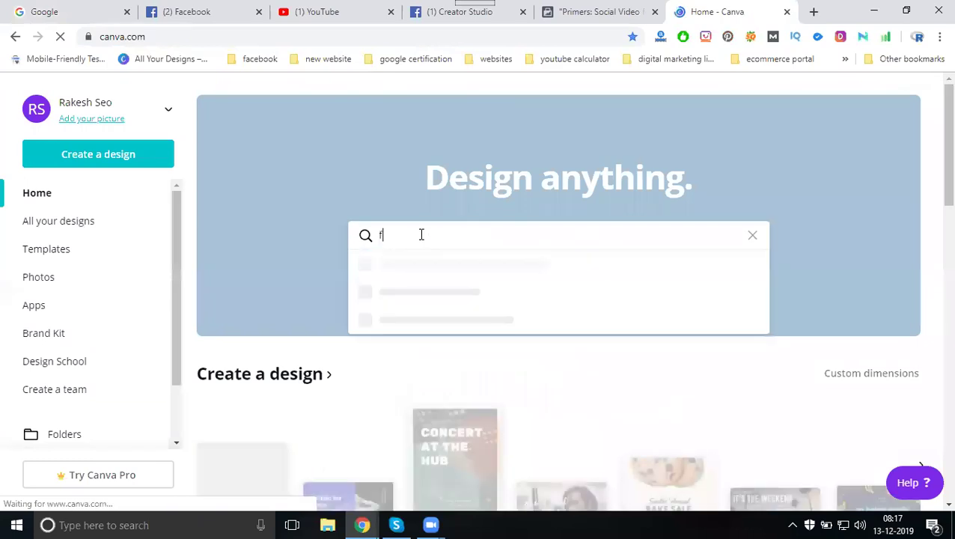
type("acee")
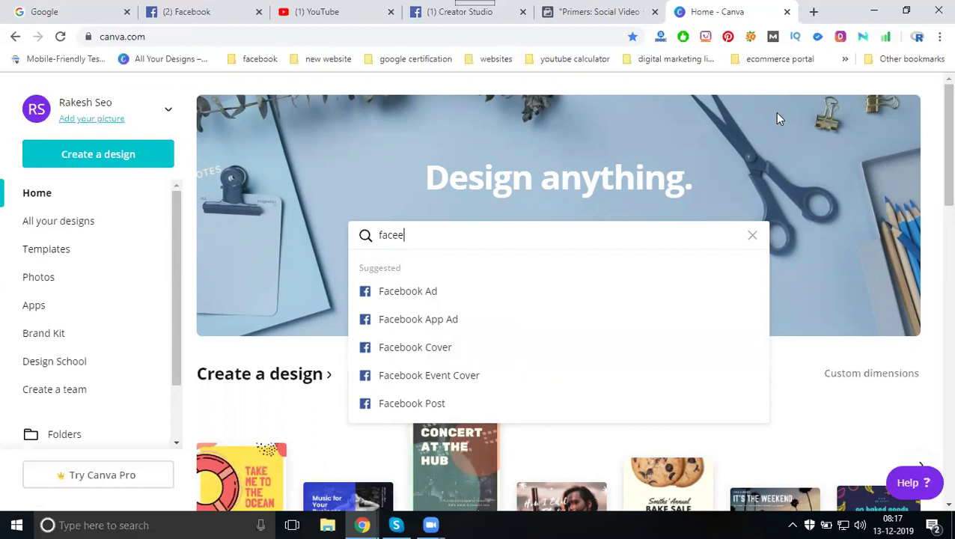
left_click(875, 11)
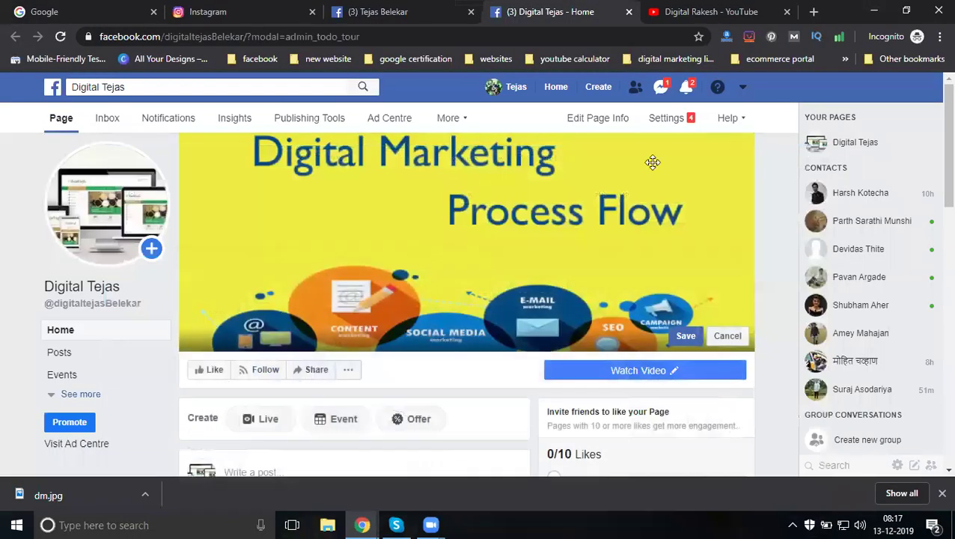
left_click(688, 338)
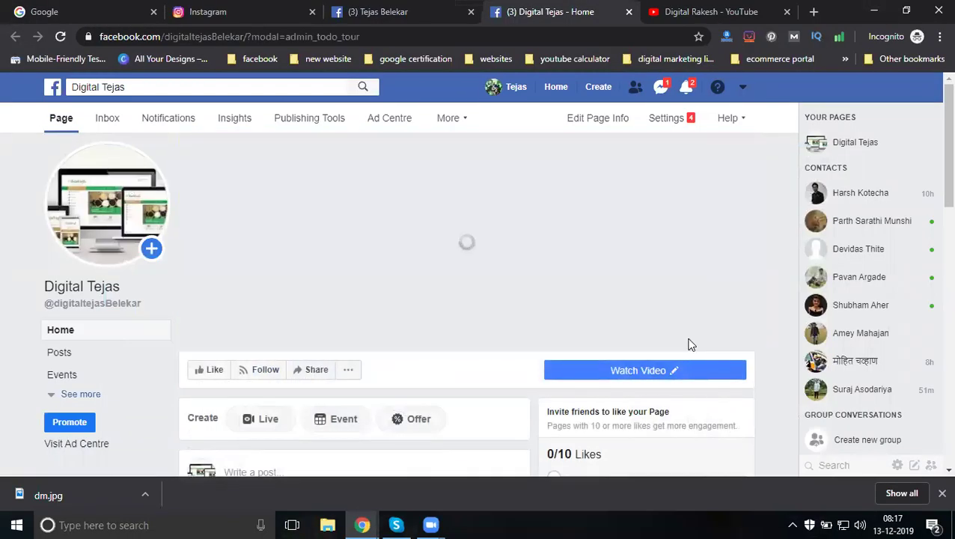
Open the page's About section and save that it has no phone number.
left_click(69, 395)
scroll(89, 384, "down", 3)
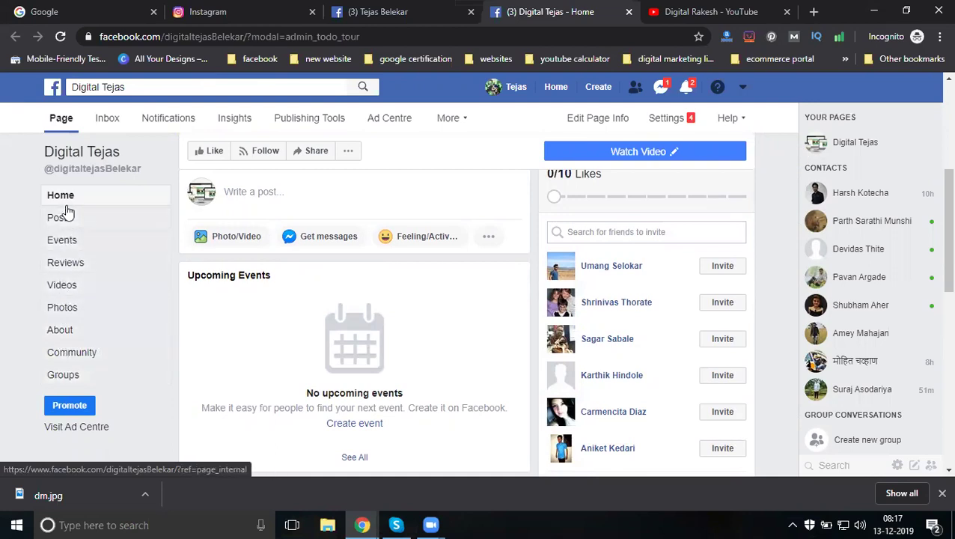
left_click(75, 330)
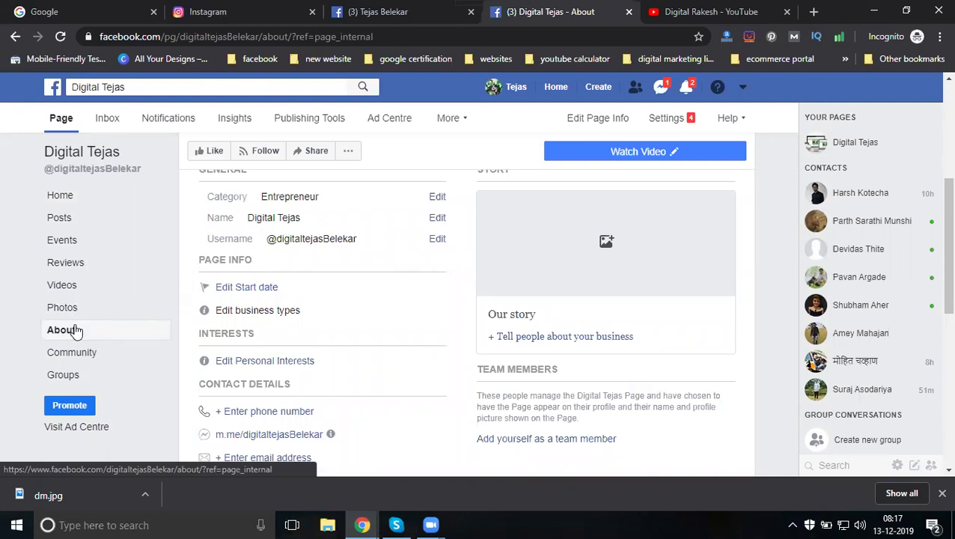
scroll(328, 347, "down", 2)
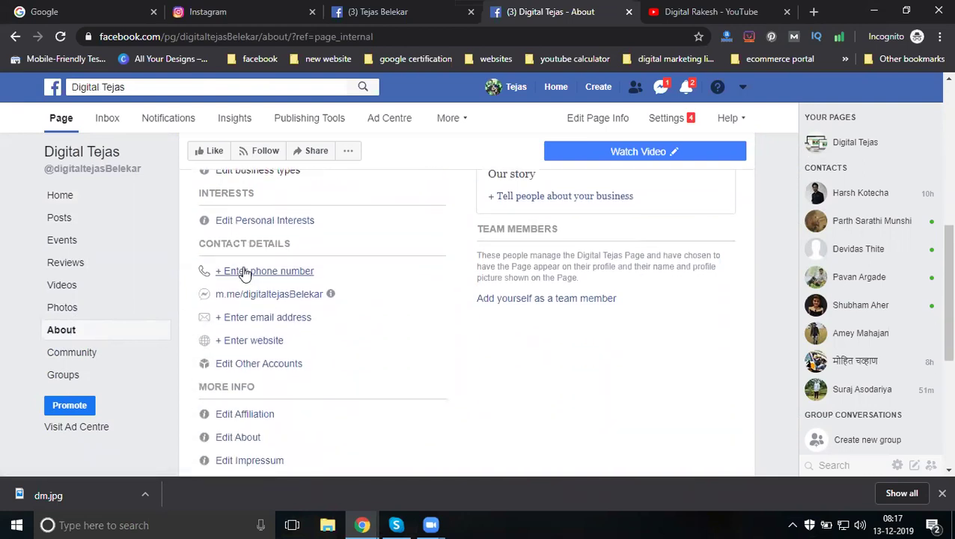
left_click(243, 271)
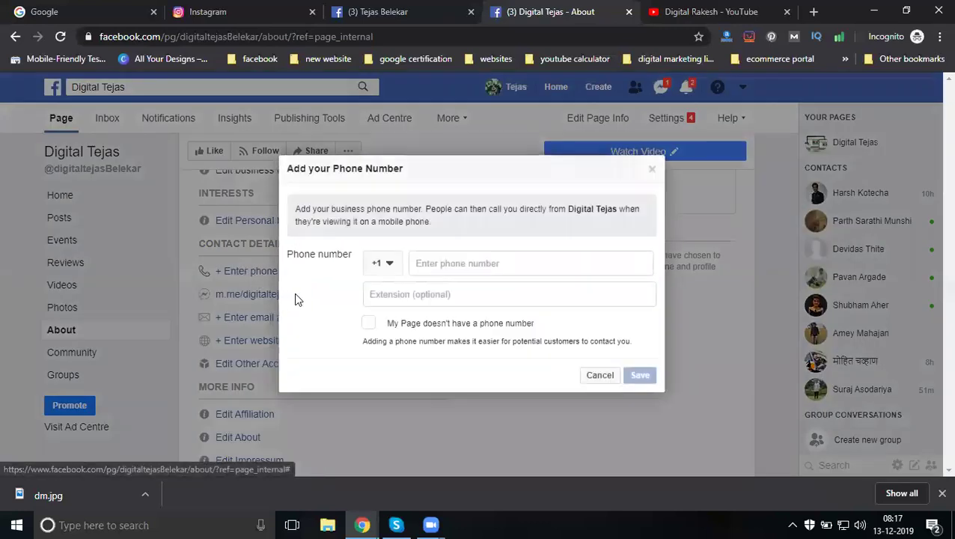
left_click(368, 324)
left_click(640, 376)
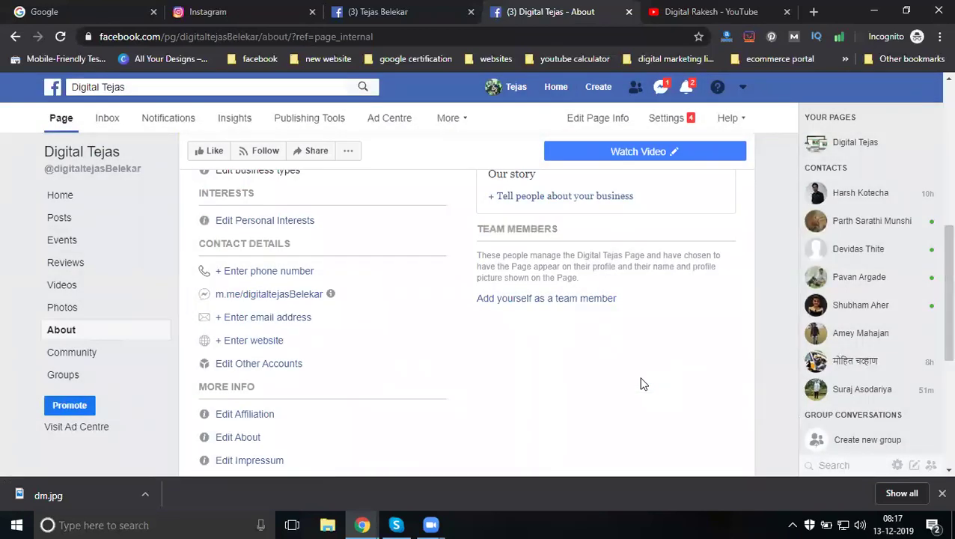
Save that the page has no email address.
left_click(246, 323)
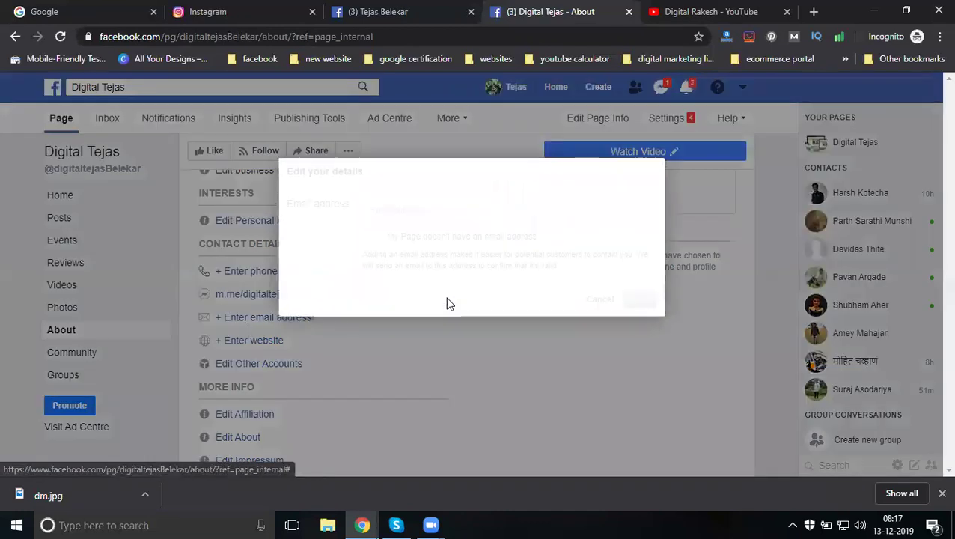
left_click(369, 238)
left_click(640, 300)
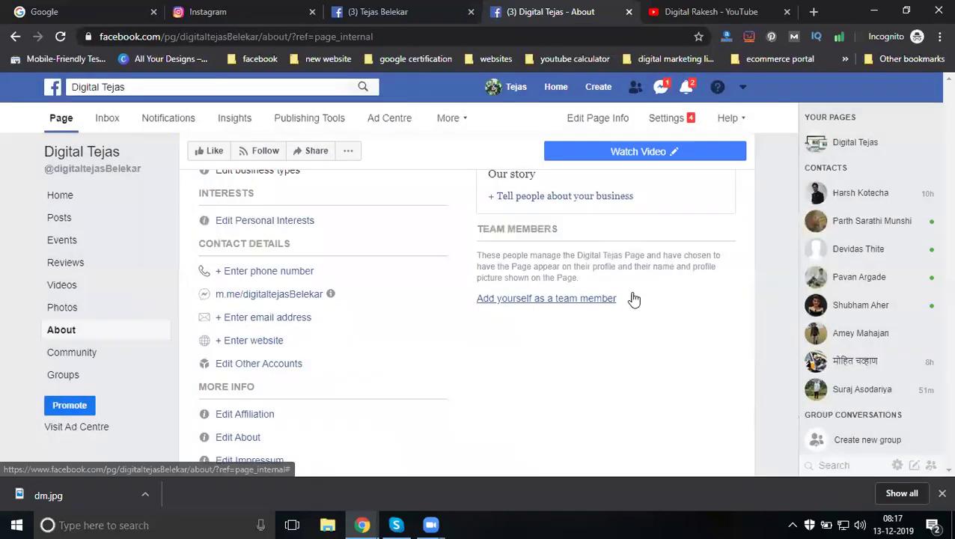
Paste the YouTube channel URL youtube.com/c/digitalrakeshrts as the page's website and save.
left_click(241, 338)
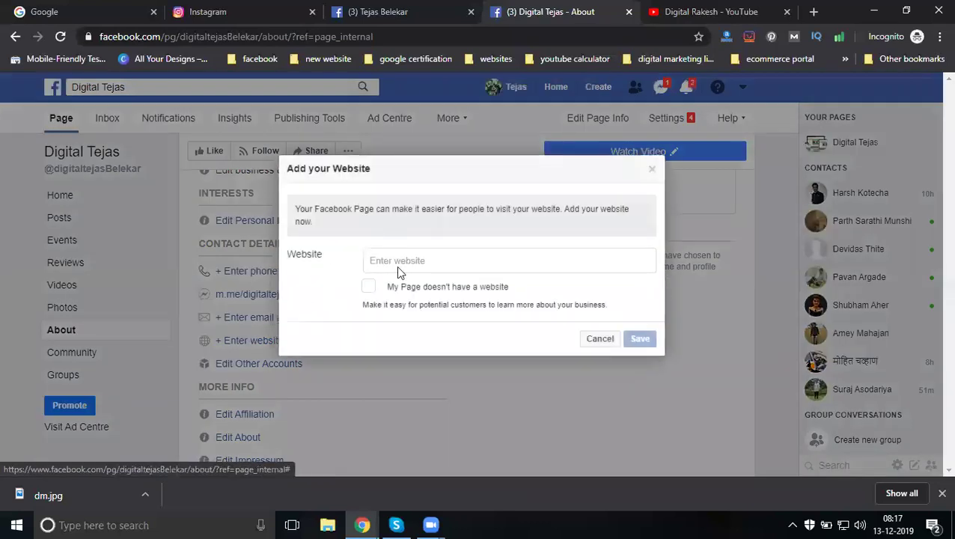
left_click(707, 9)
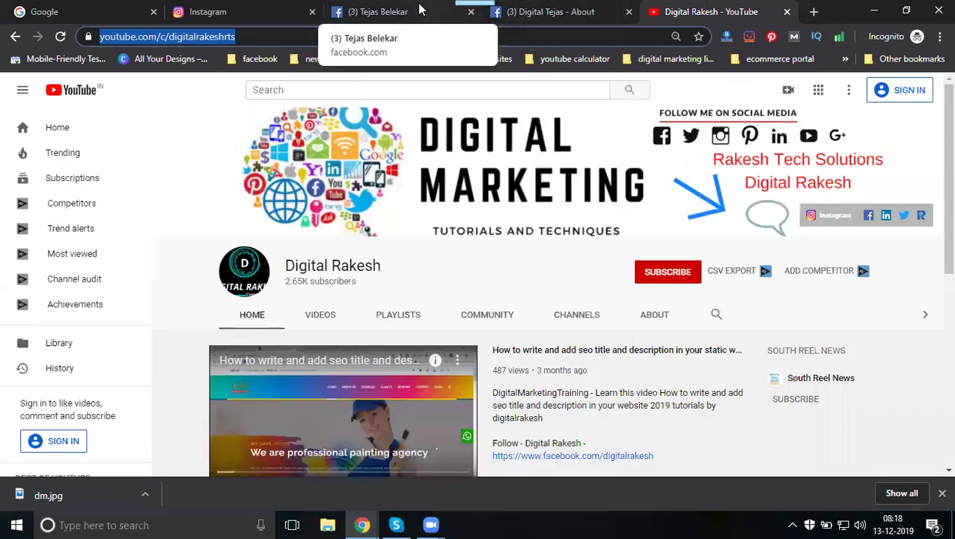
left_click(535, 10)
left_click(444, 259)
type("https://www.youtube.com/c/digitalrakeshrts")
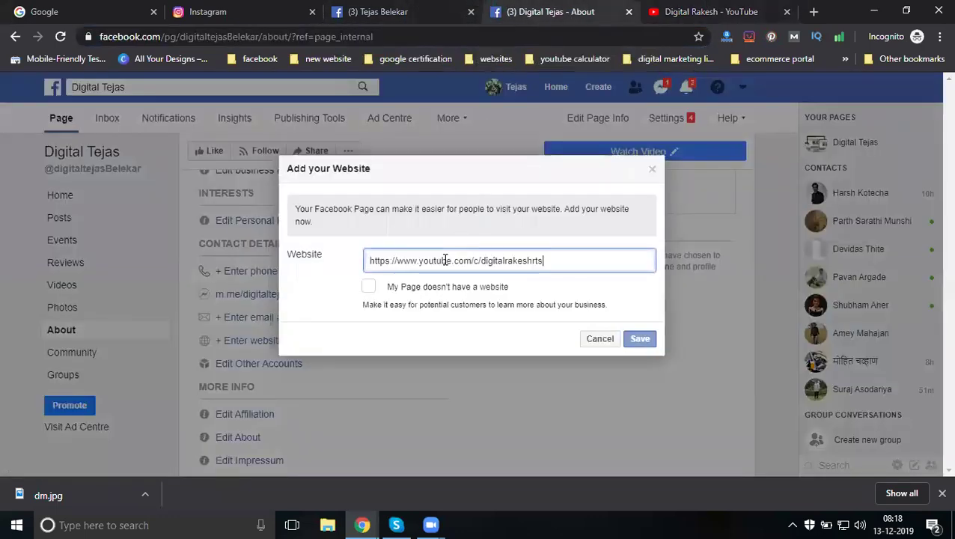
left_click(644, 339)
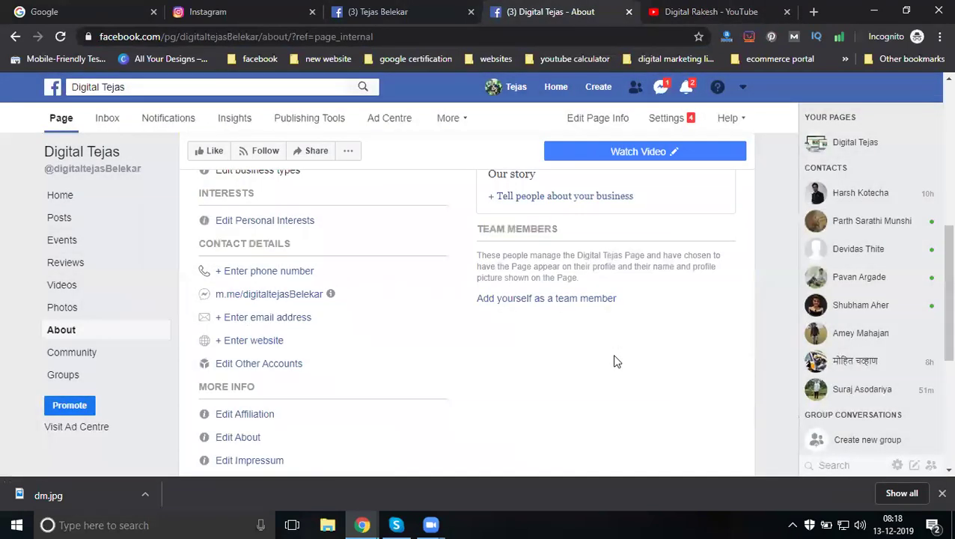
Look over the video call-to-action options, then dismiss them.
scroll(422, 298, "down", 2)
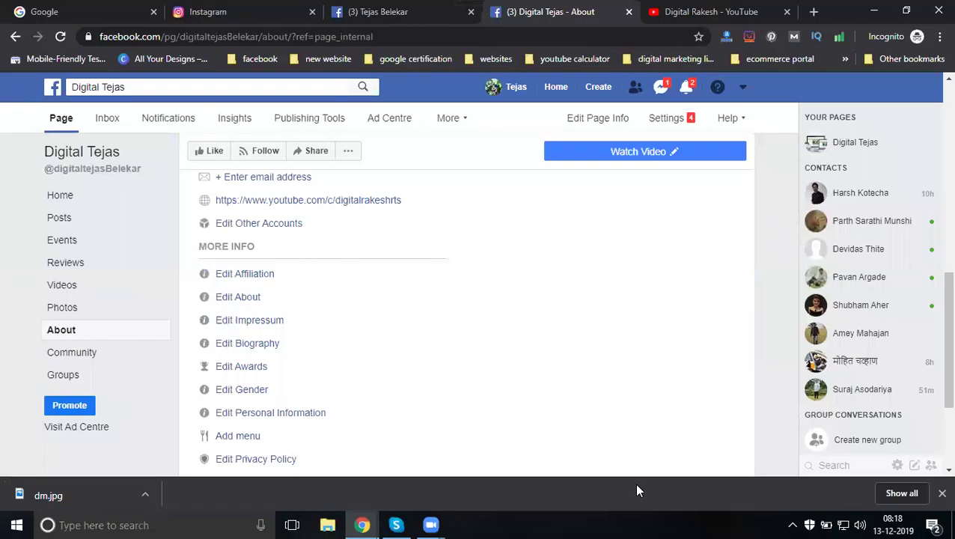
scroll(241, 345, "up", 2)
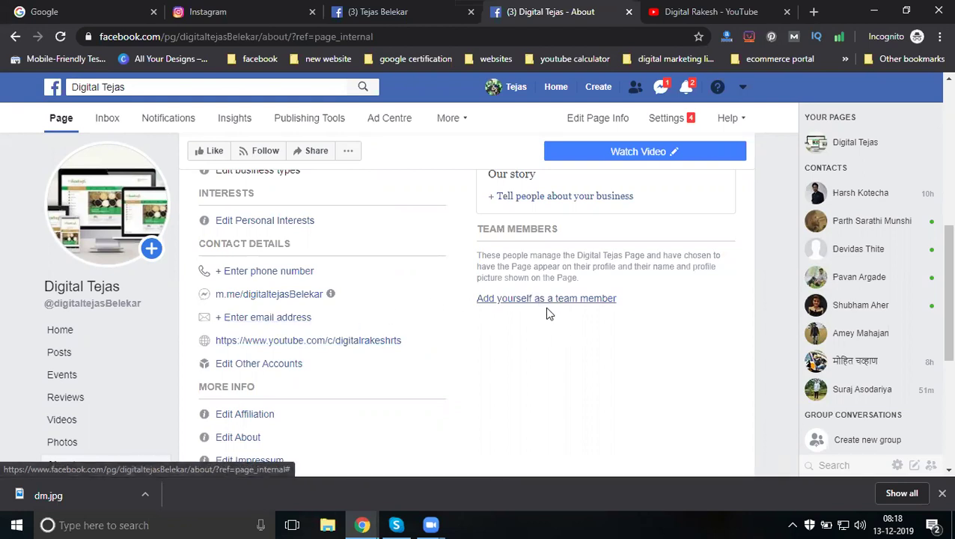
left_click(642, 156)
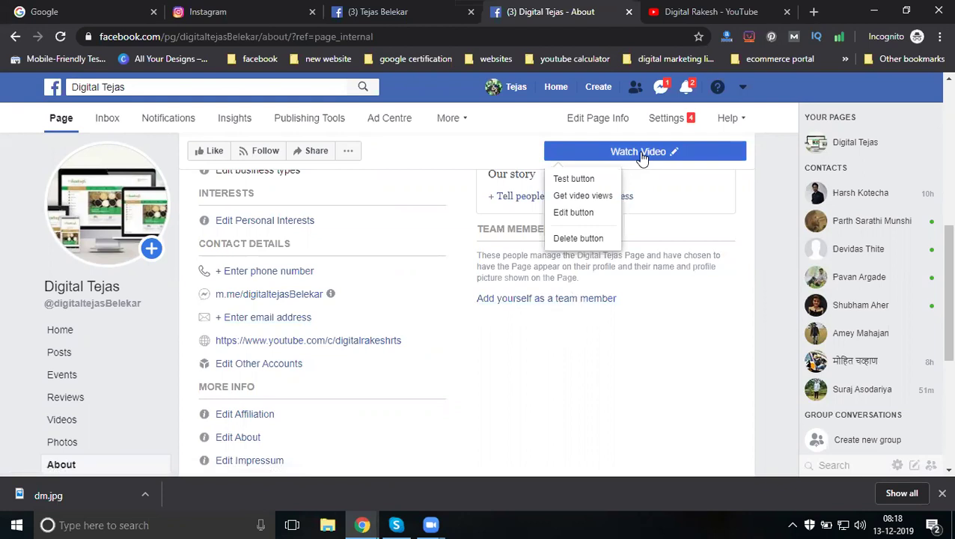
left_click(450, 277)
Enter 'Digital Marketing Analyst' in the About Description box and save it.
scroll(369, 352, "down", 4)
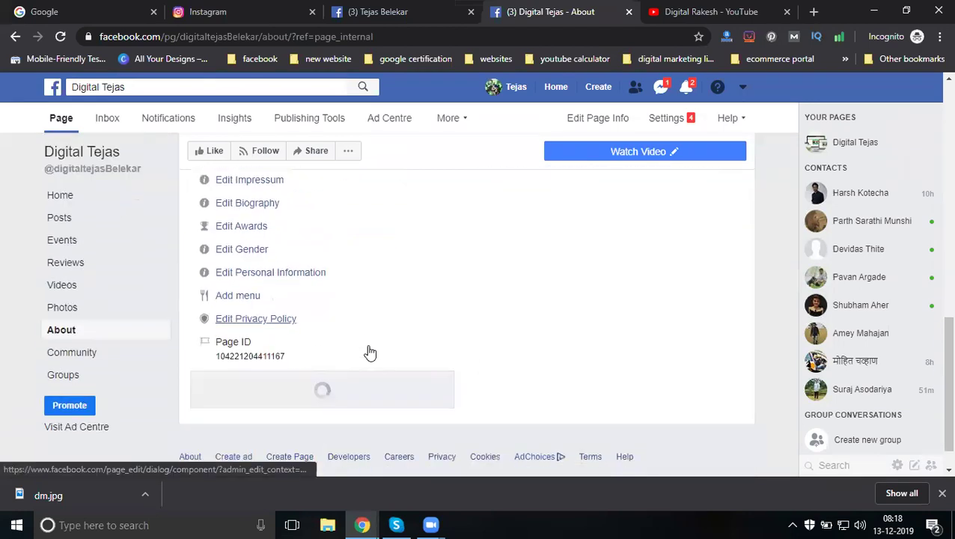
scroll(273, 305, "up", 1)
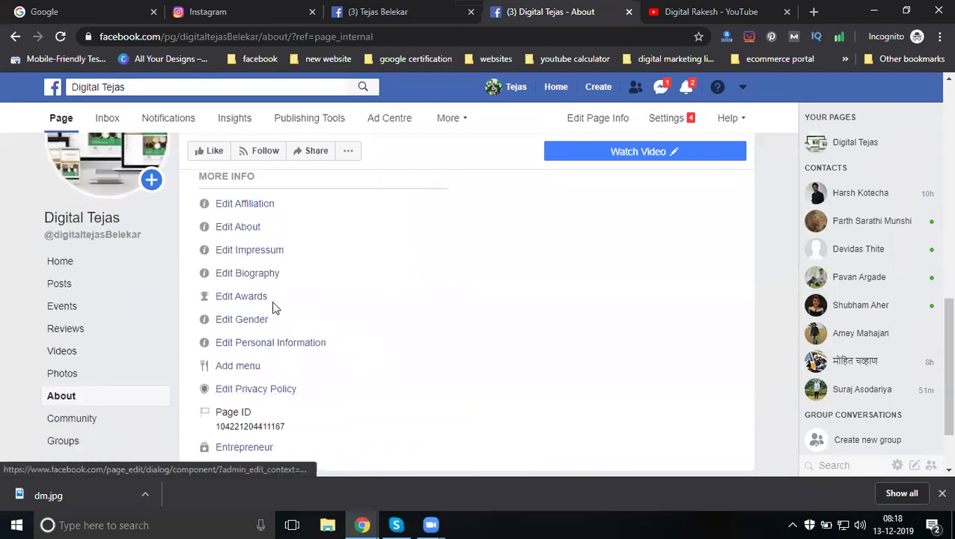
left_click(251, 228)
left_click(422, 247)
type("Digital Ma")
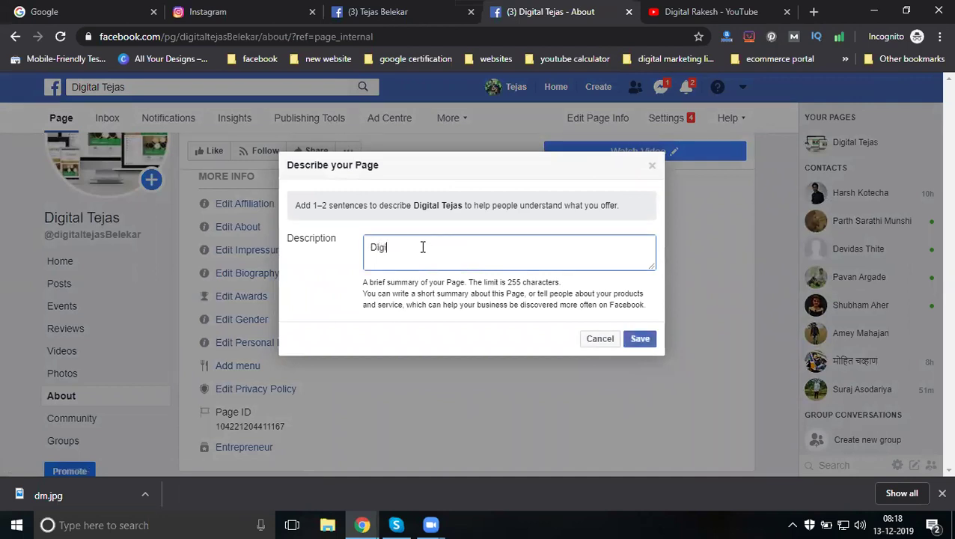
type("rketing Analyst")
left_click(637, 339)
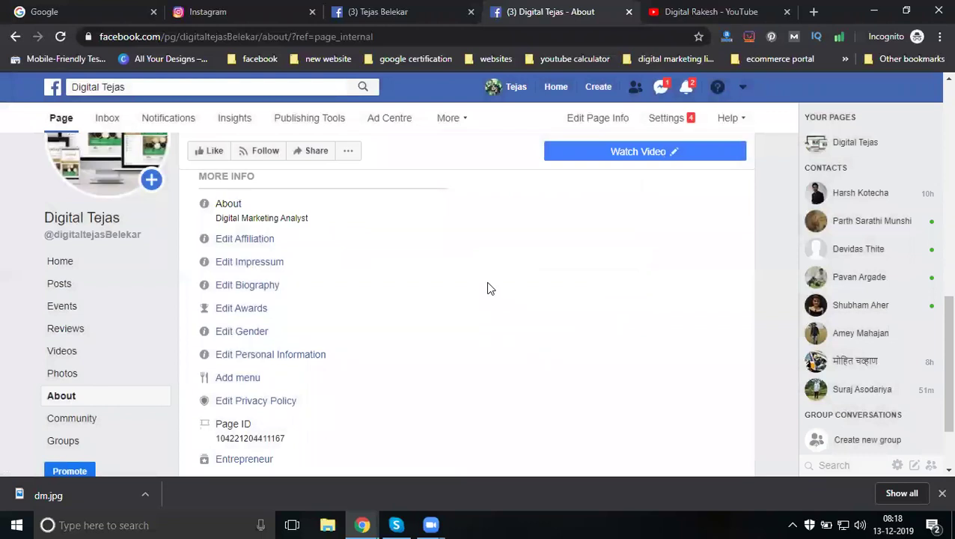
scroll(487, 288, "up", 10)
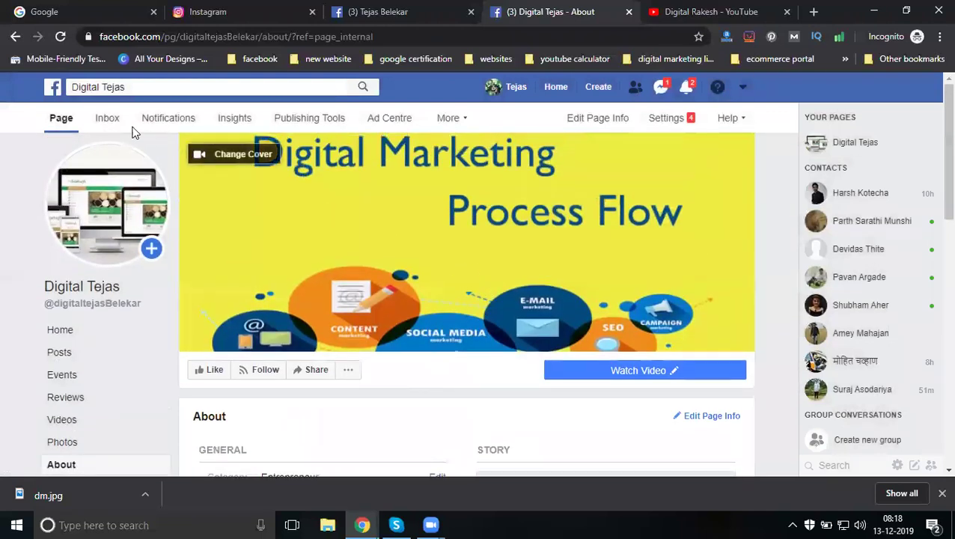
Return to the Digital Tejas page home and expand Create post to show all post types.
left_click(60, 117)
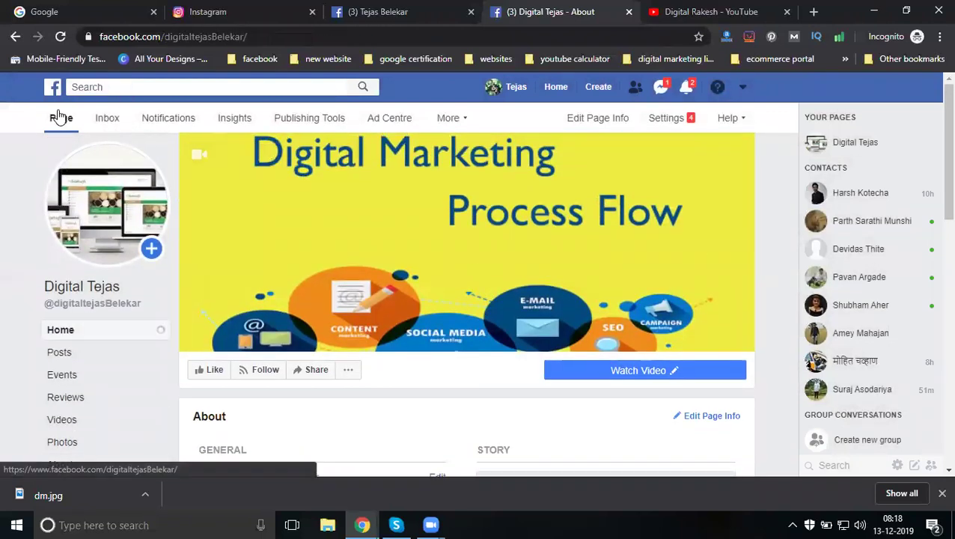
scroll(659, 314, "down", 5)
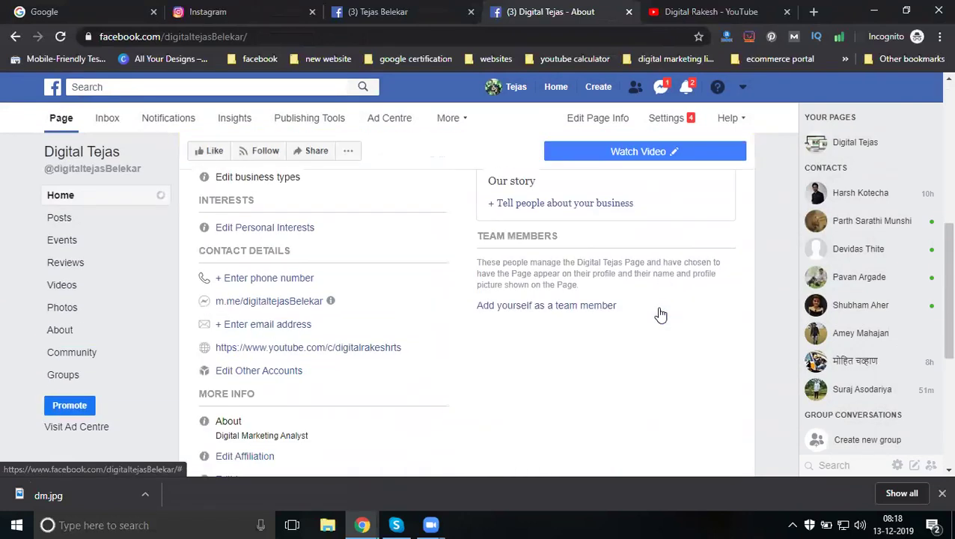
left_click(59, 37)
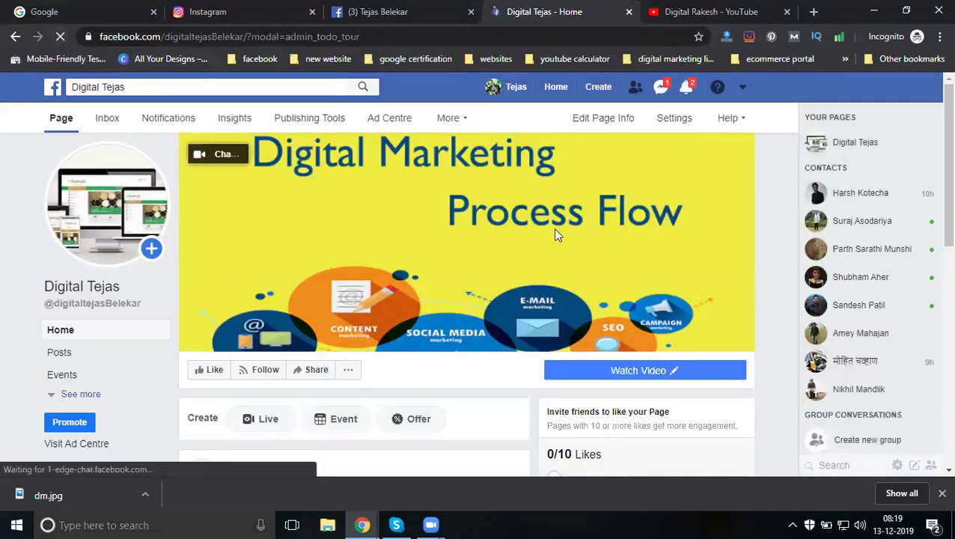
scroll(554, 236, "down", 3)
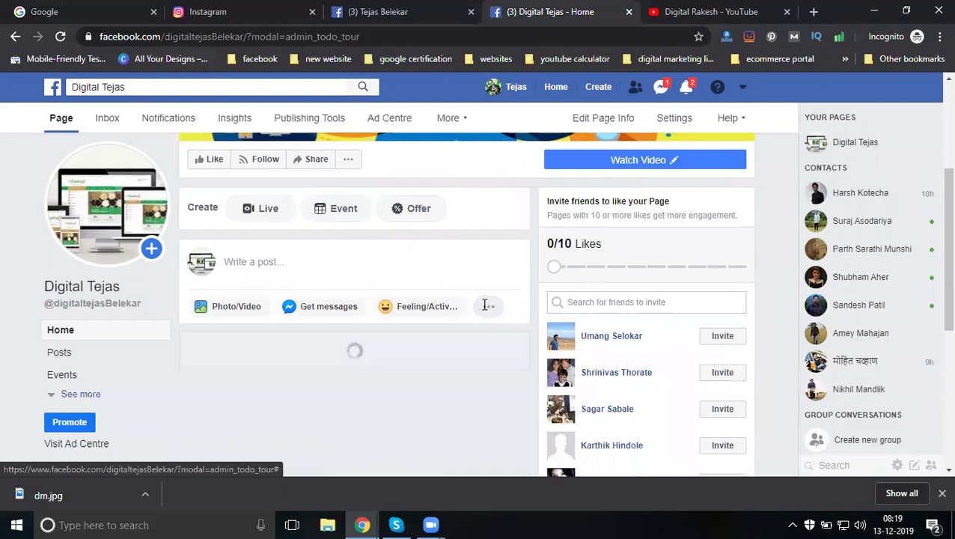
left_click(487, 307)
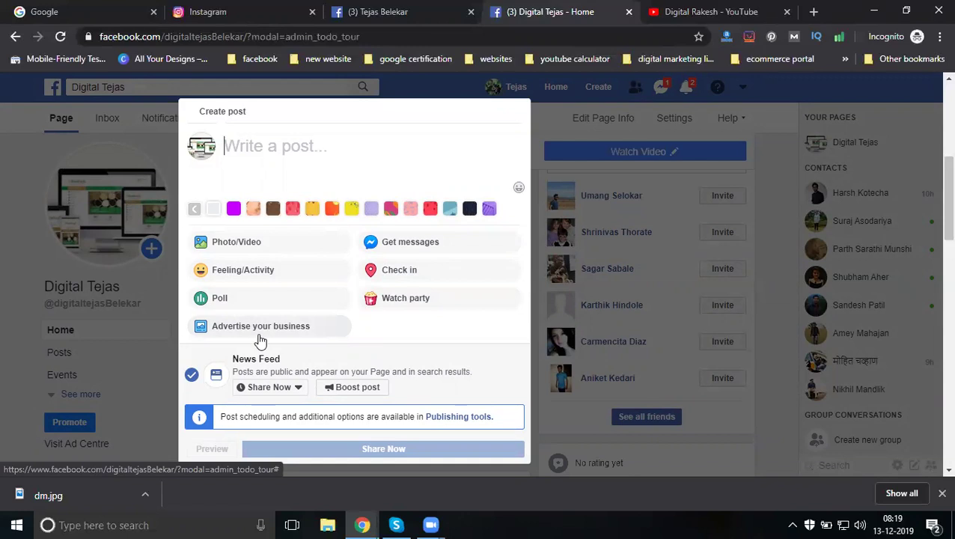
Start a Watch party post and search 'digital rakesh' to pick that page's videos.
left_click(410, 300)
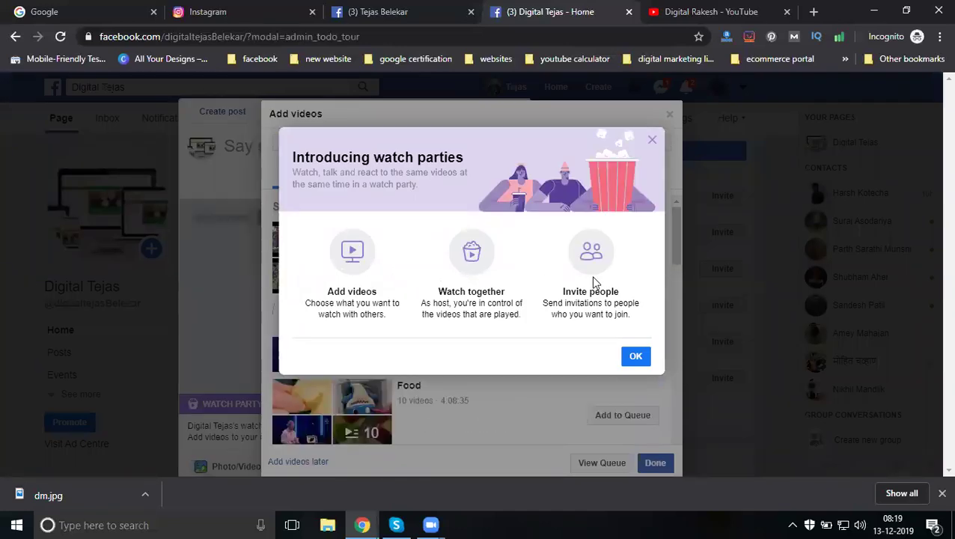
left_click(633, 357)
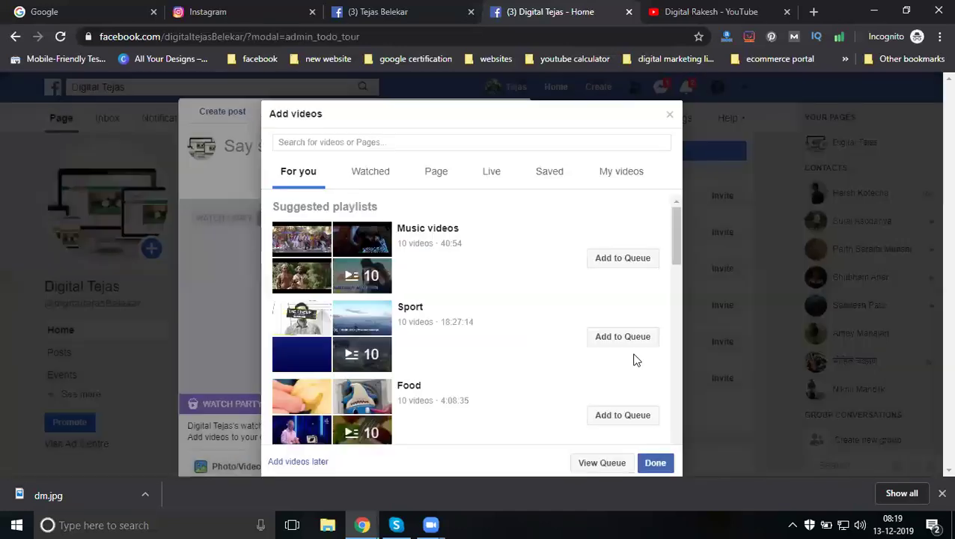
left_click(329, 142)
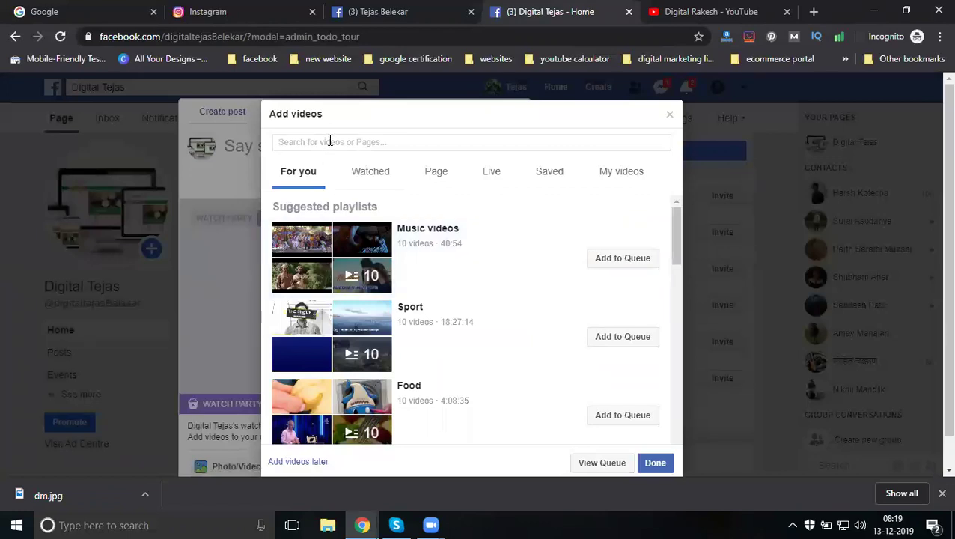
type("dig")
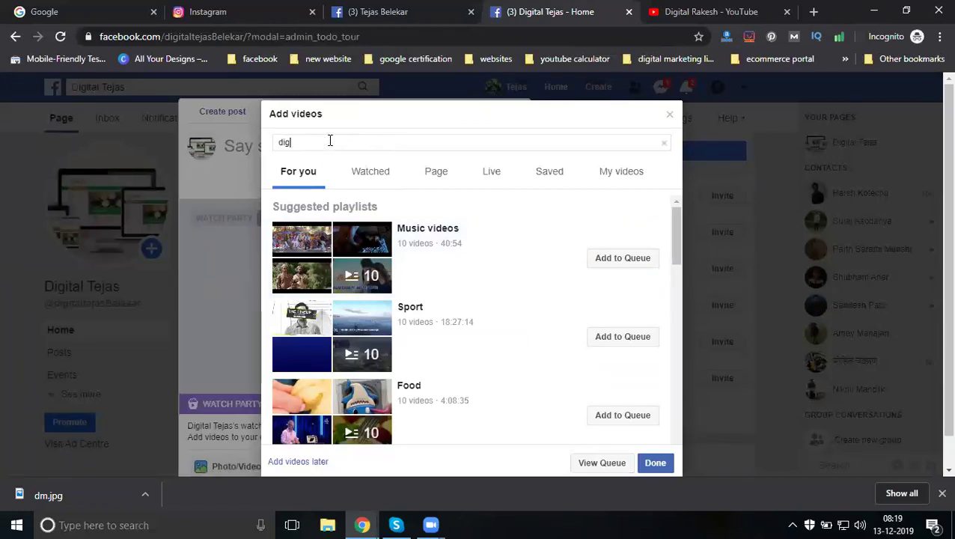
type("ital rakesh")
left_click(330, 170)
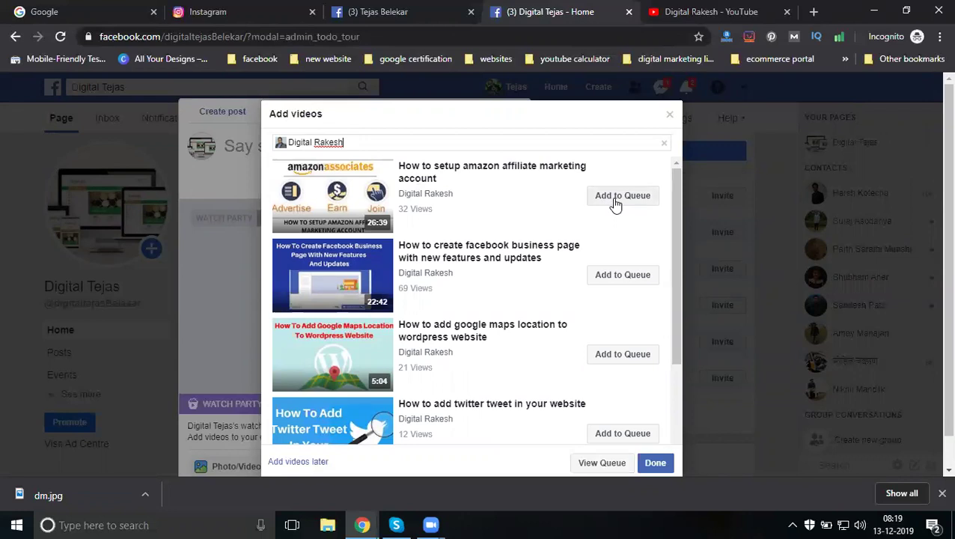
Queue six videos: Amazon affiliate, Facebook business page, Google Maps location, Twitter tweet, multiple users, social icons.
left_click(627, 205)
left_click(623, 274)
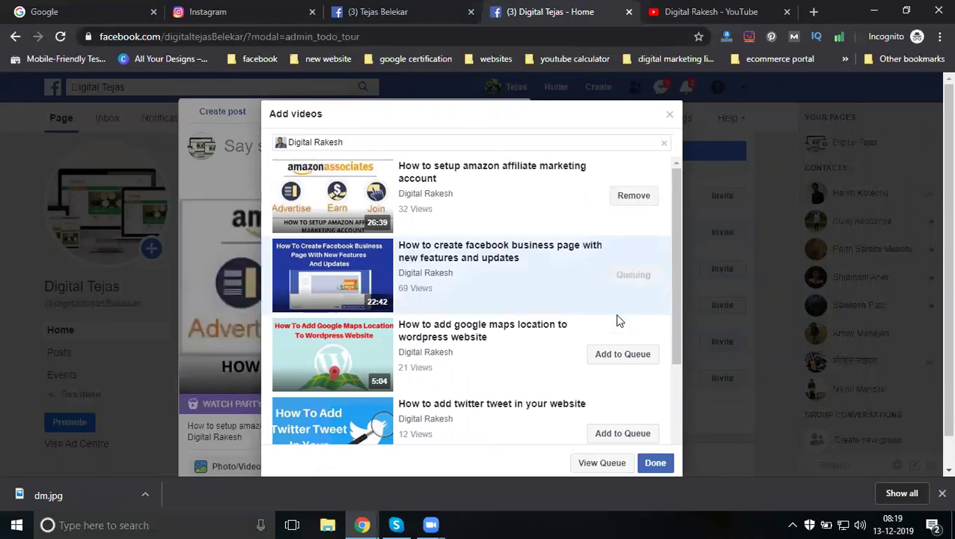
left_click(616, 357)
left_click(611, 433)
scroll(578, 321, "down", 2)
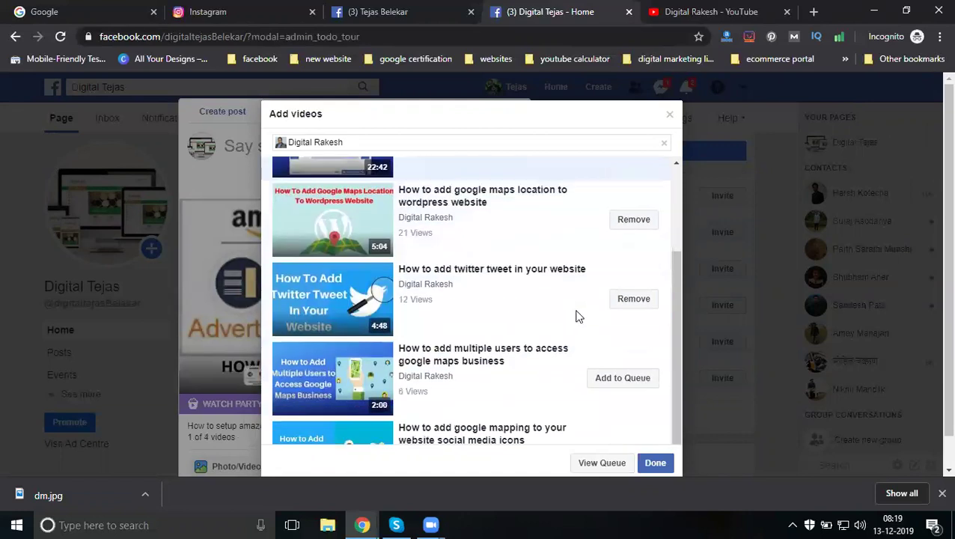
left_click(618, 354)
left_click(623, 433)
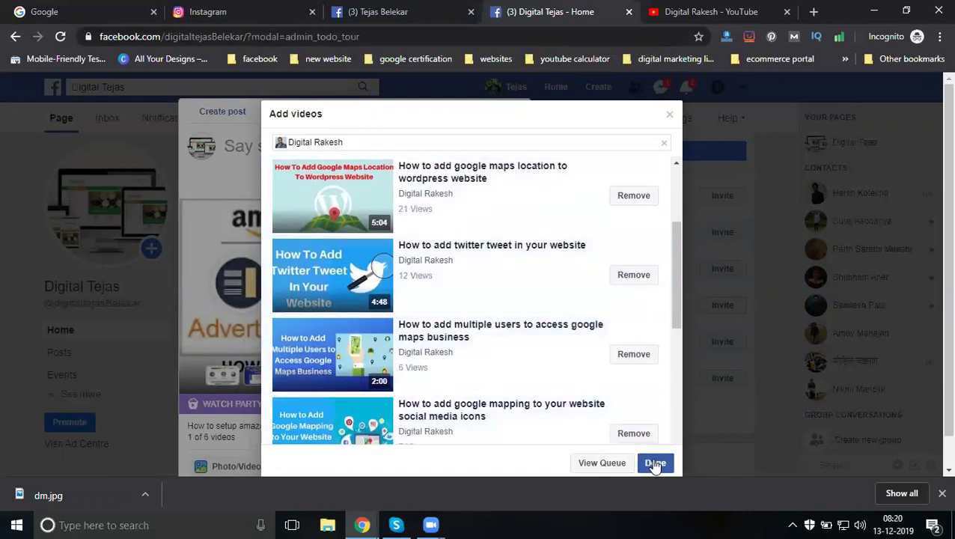
left_click(656, 465)
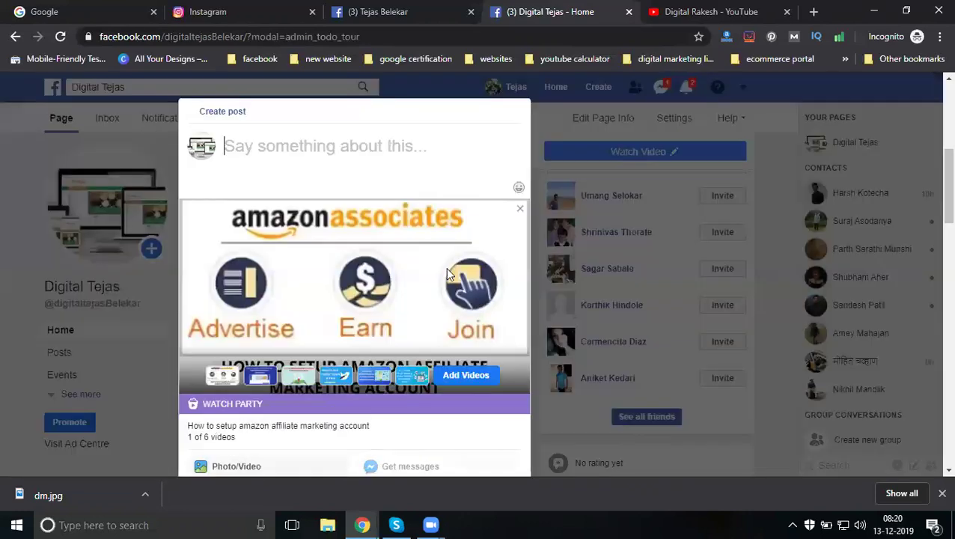
Caption the watch party 'Learn Digital Marketing Latest Video Tutorial 2019' and post it now.
left_click(364, 144)
type("Learn Digital Marketing Latest Video Tutorial 2019")
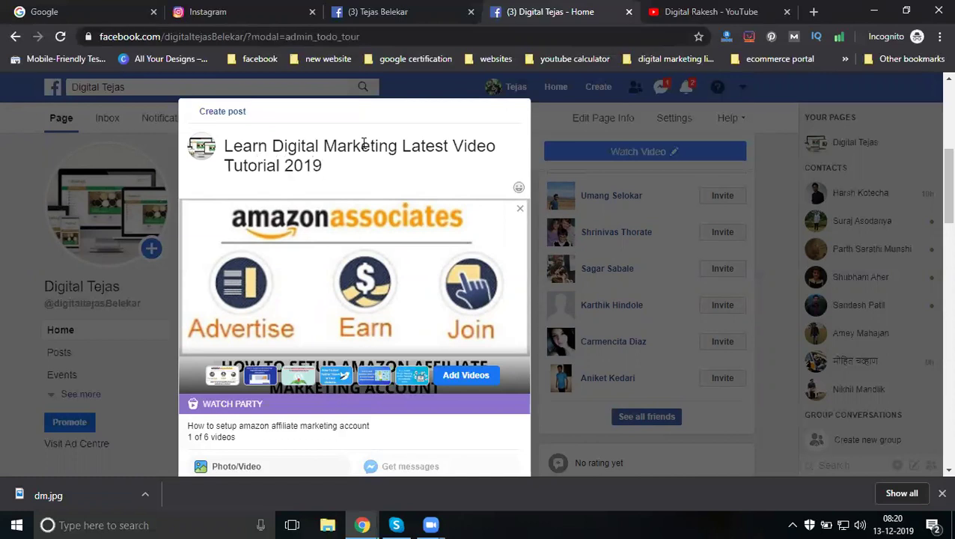
scroll(495, 232, "down", 2)
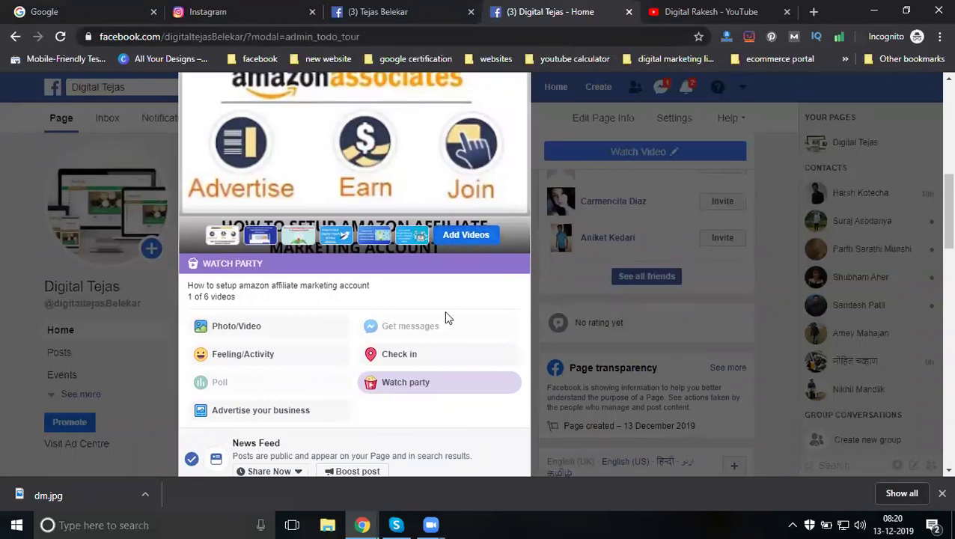
scroll(448, 320, "down", 3)
left_click(271, 262)
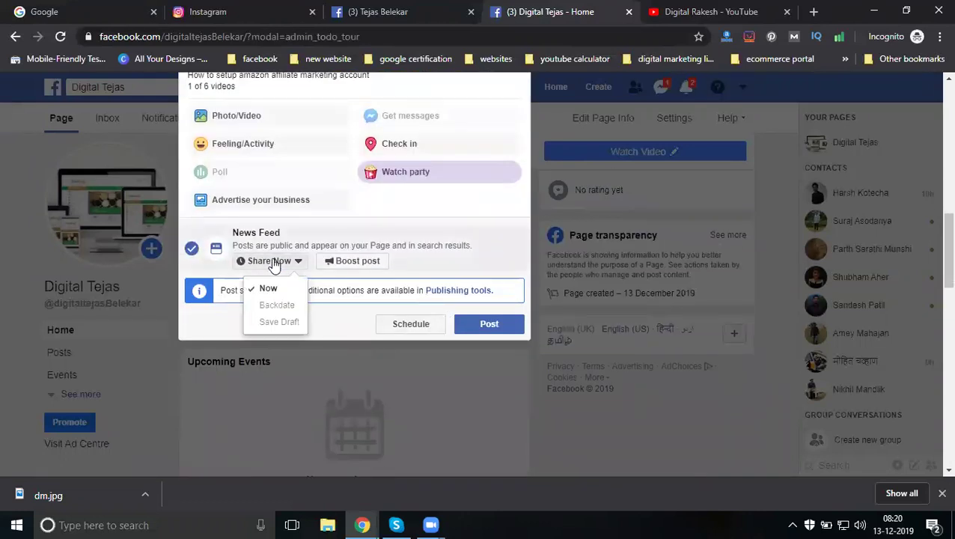
left_click(268, 290)
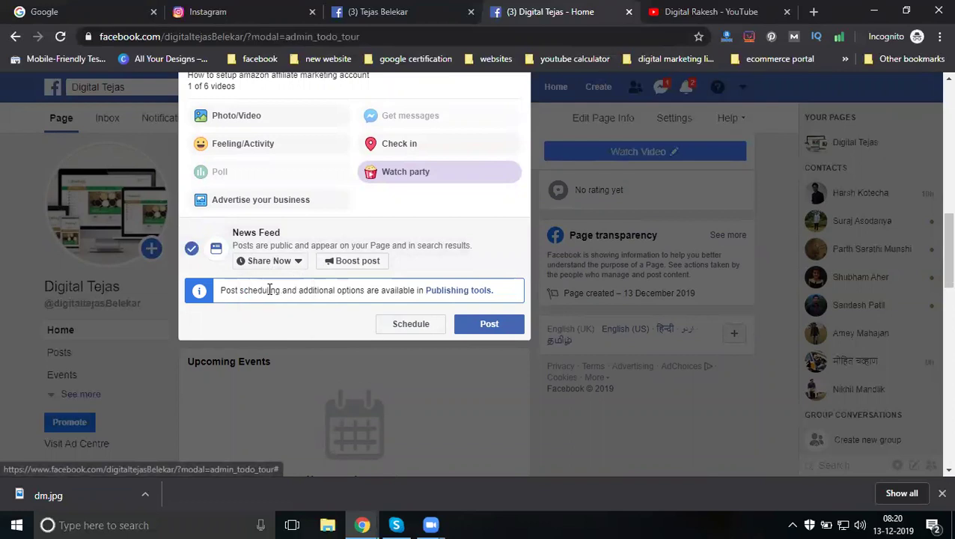
left_click(488, 325)
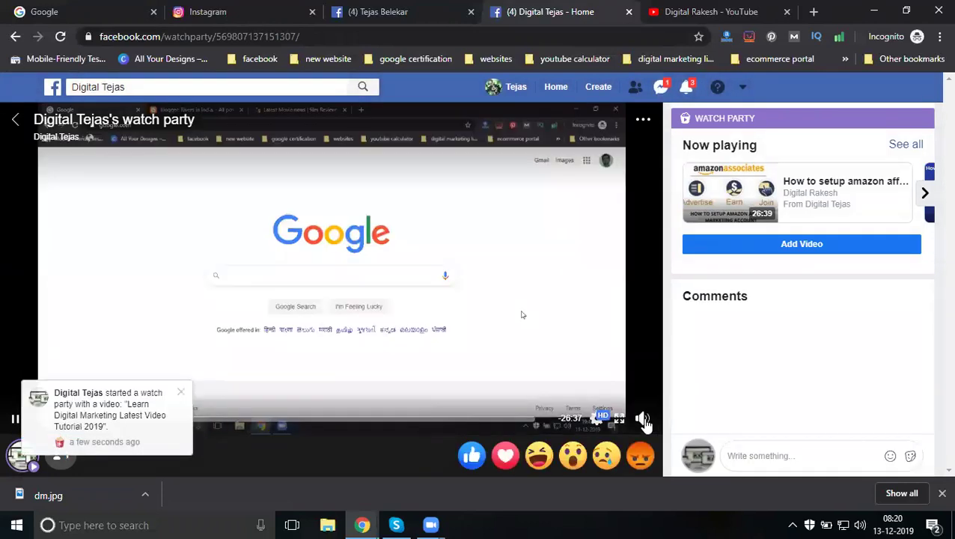
Exit the running watch party view to bring up the leave confirmation.
mouse_move(642, 421)
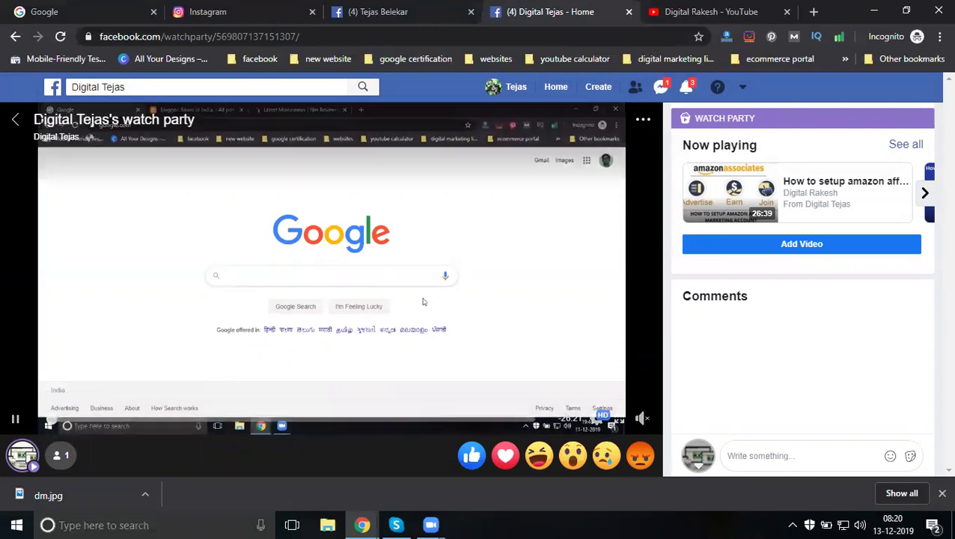
left_click(15, 119)
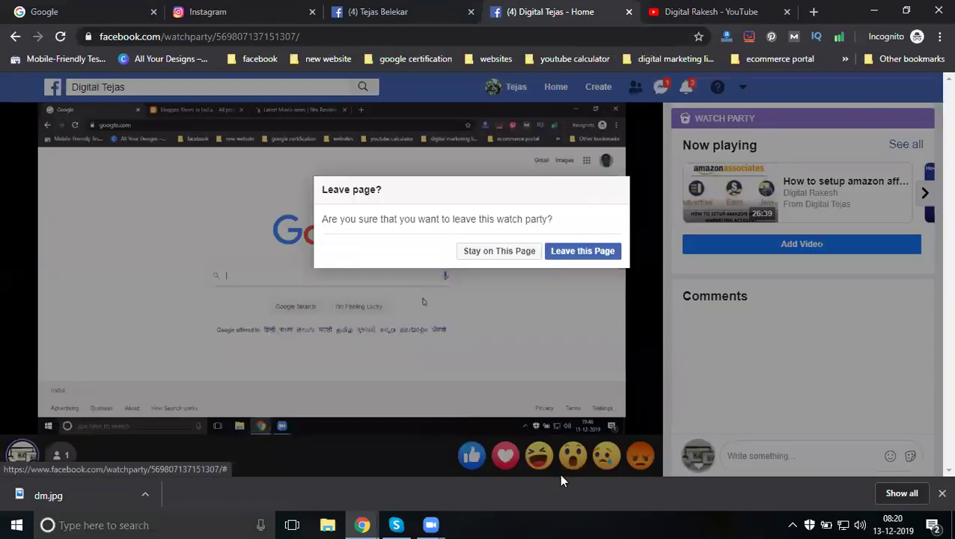
Confirm leaving the watch party and check the new post in the page feed.
left_click(557, 251)
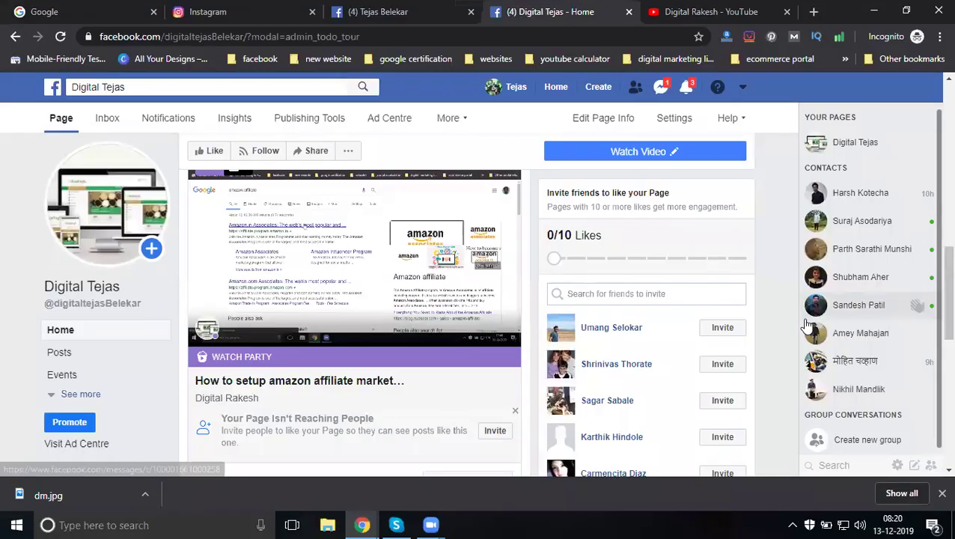
scroll(354, 252, "down", 1)
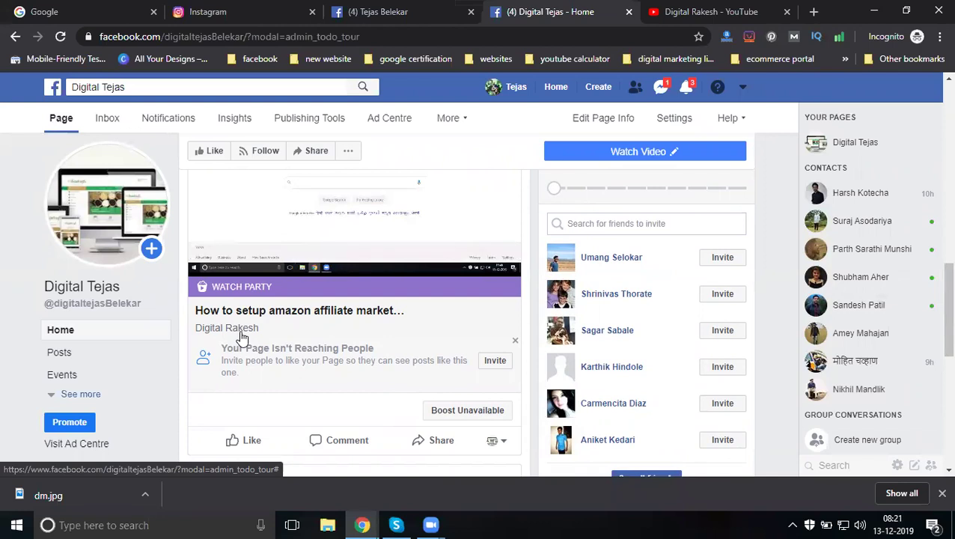
scroll(389, 385, "up", 5)
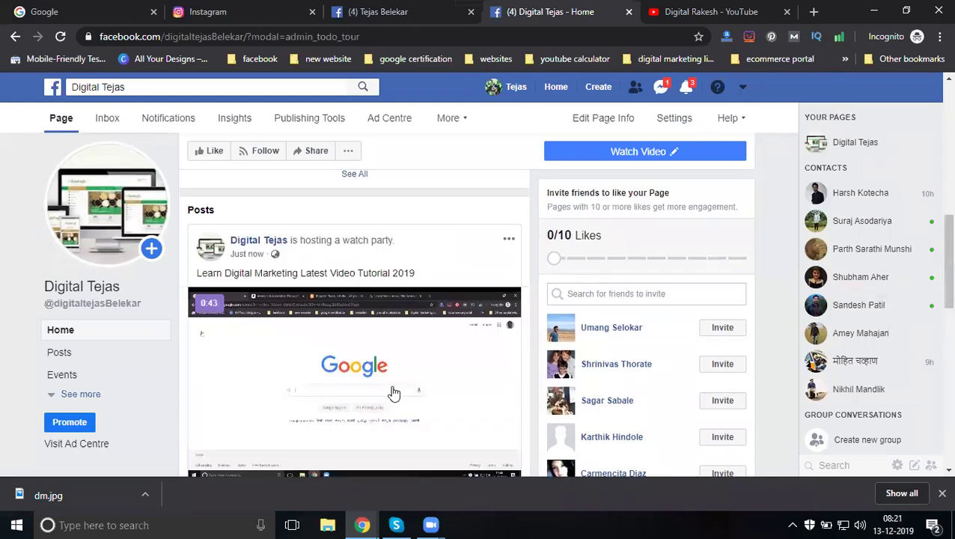
scroll(394, 393, "up", 2)
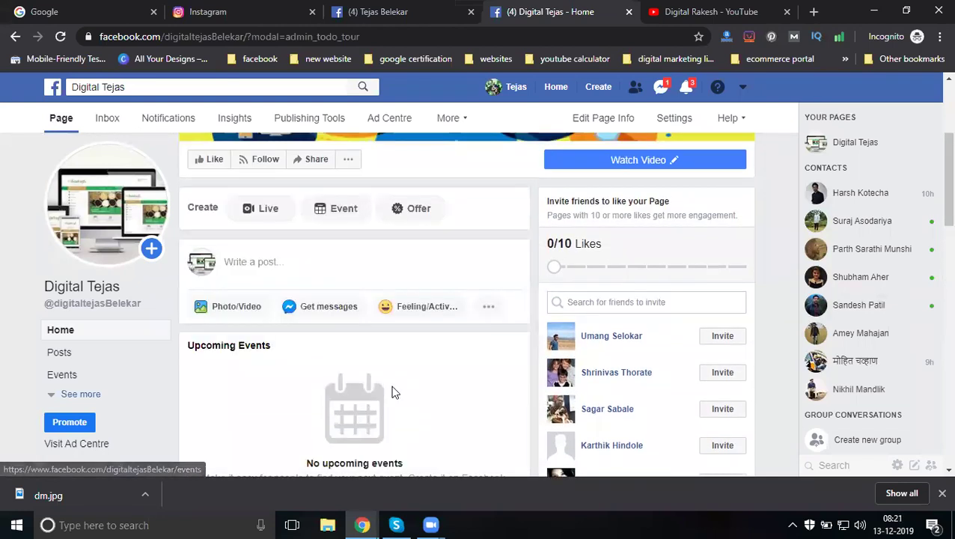
Start a photo post with the dm image and caption 'Digital Marketing Process Flow'.
left_click(221, 310)
left_click(271, 282)
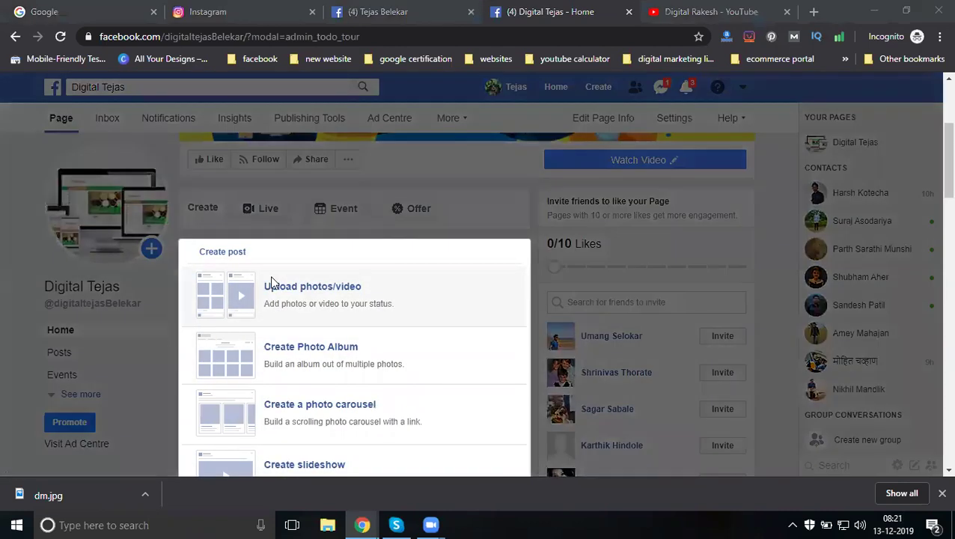
double_click(331, 122)
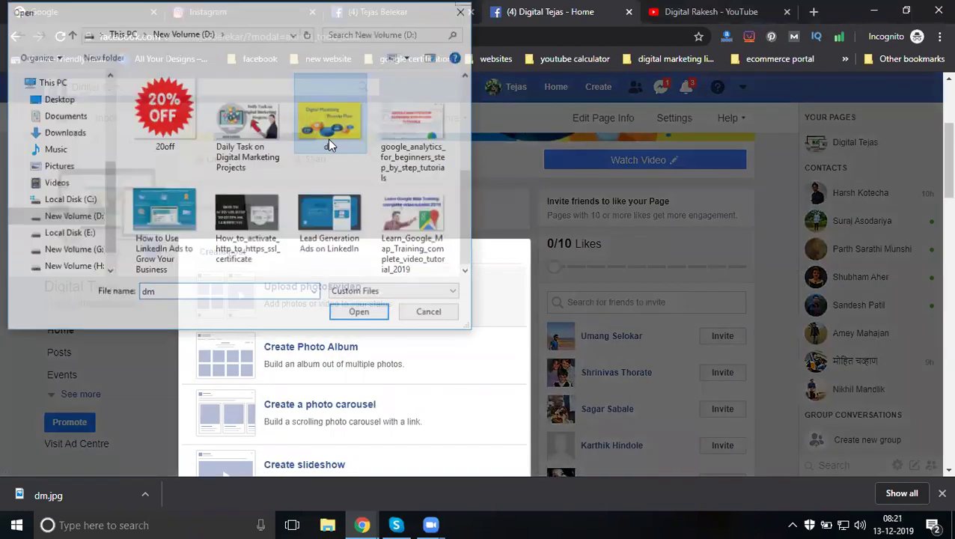
type("Digital ")
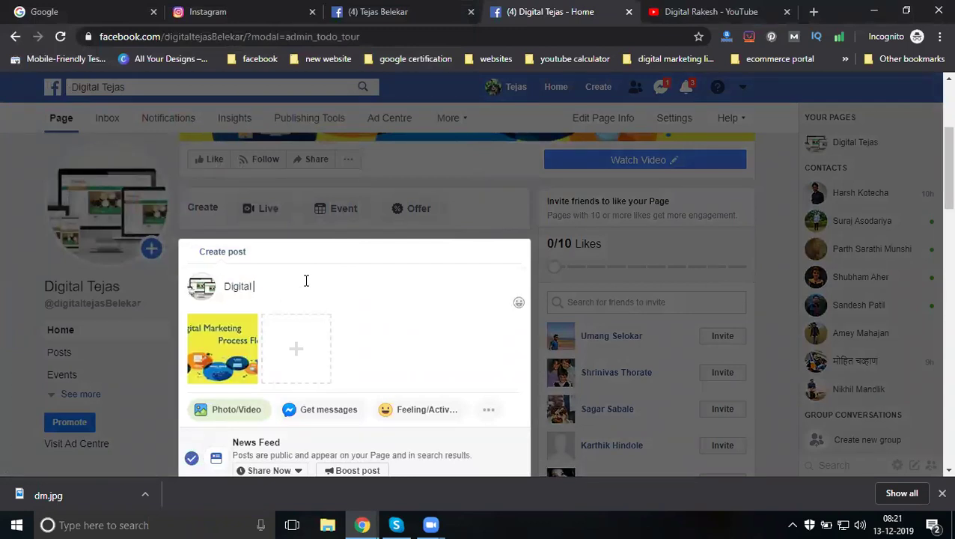
type("Marketing Proces")
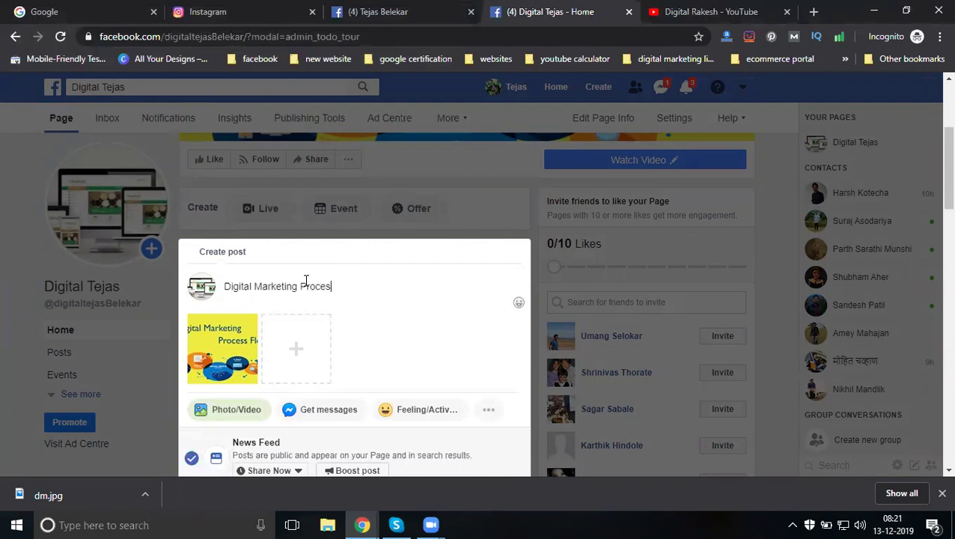
type("s Flow")
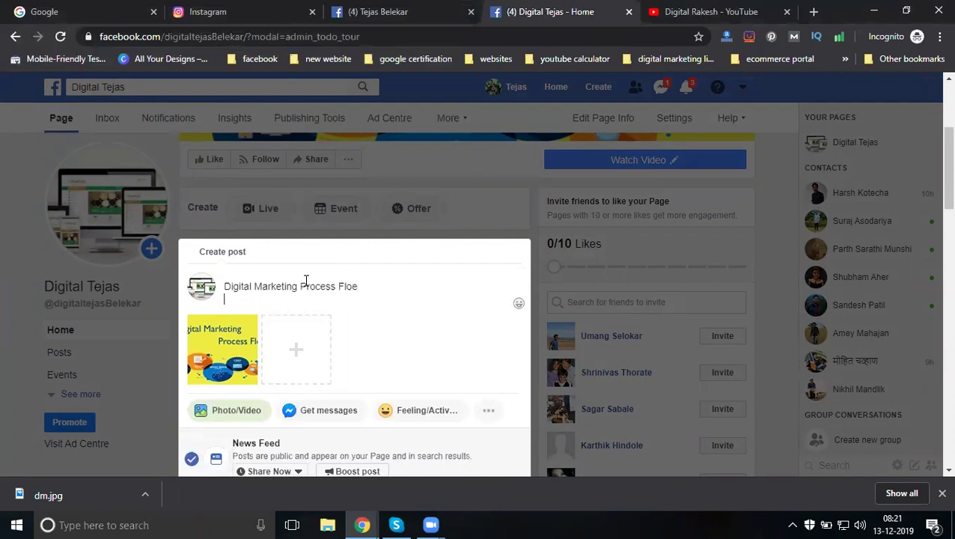
key("BackSpace")
type("w")
Add hashtags #digitalmarketing and #digitaltejas on a new line and share the post to the Page.
key("Return")
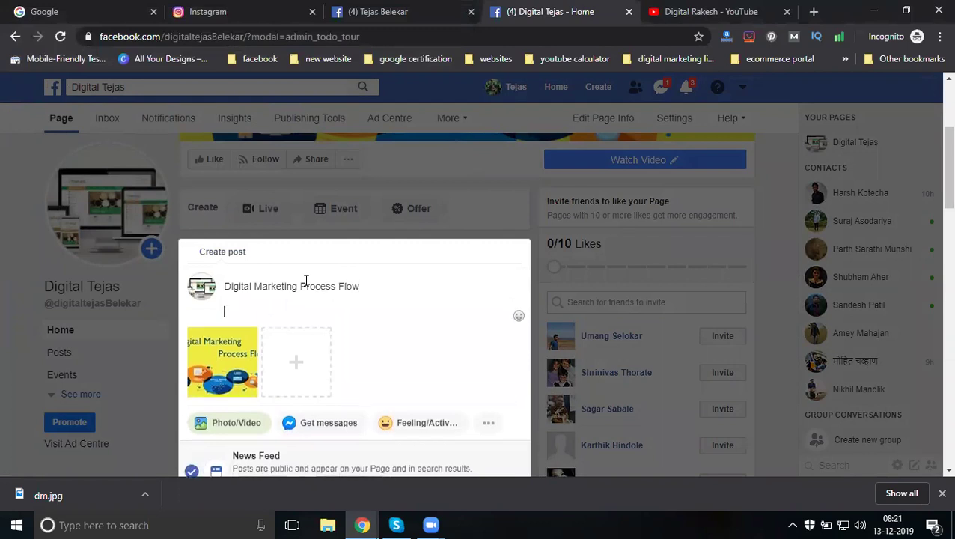
type("#digitalmarketing")
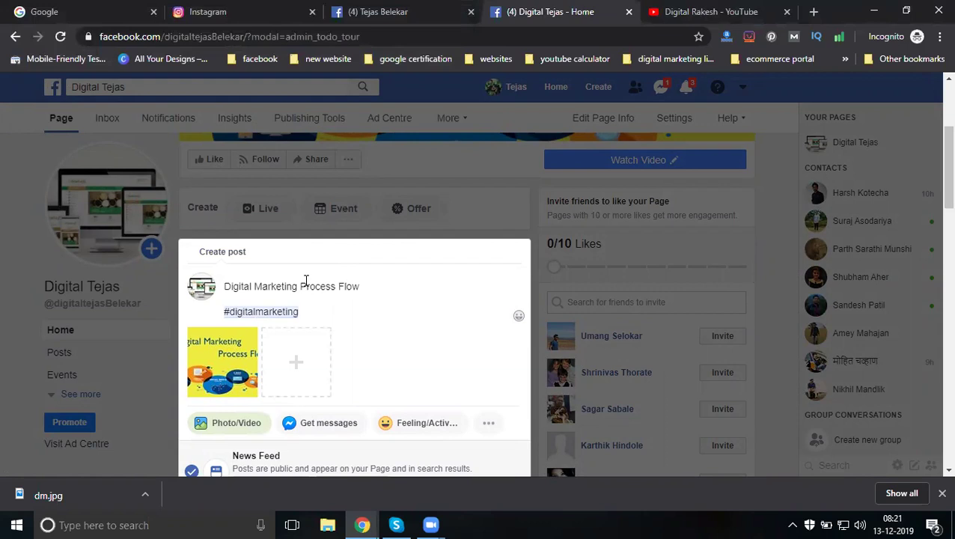
type("#digitaltejas")
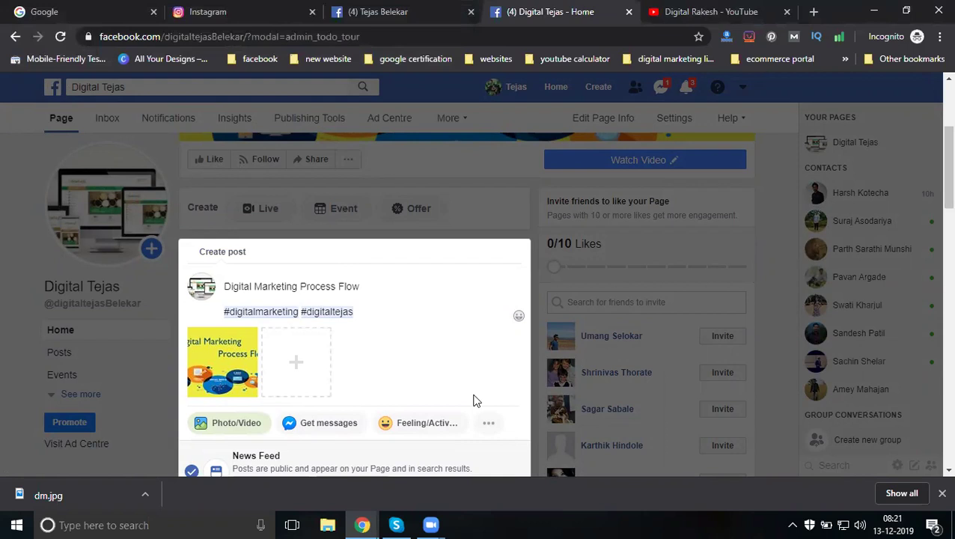
scroll(475, 445, "down", 4)
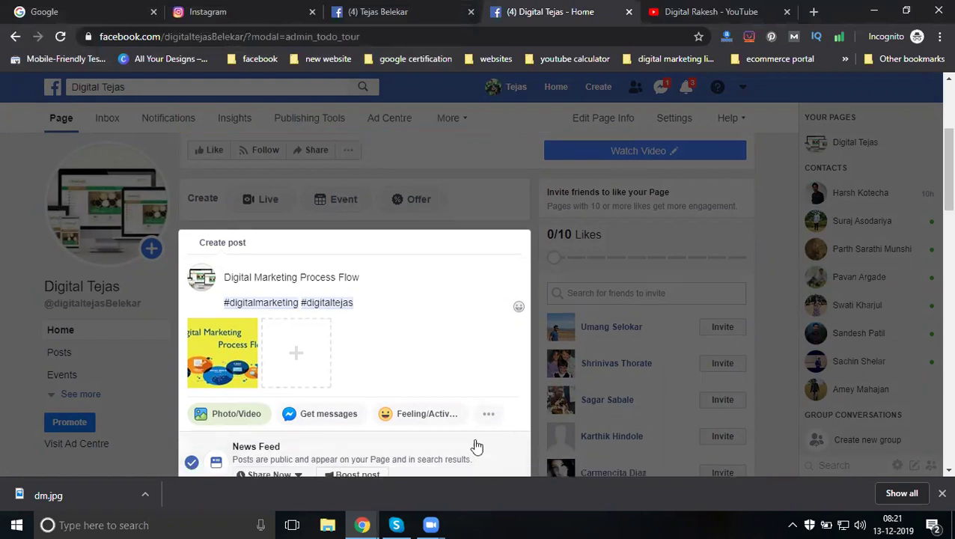
left_click(405, 264)
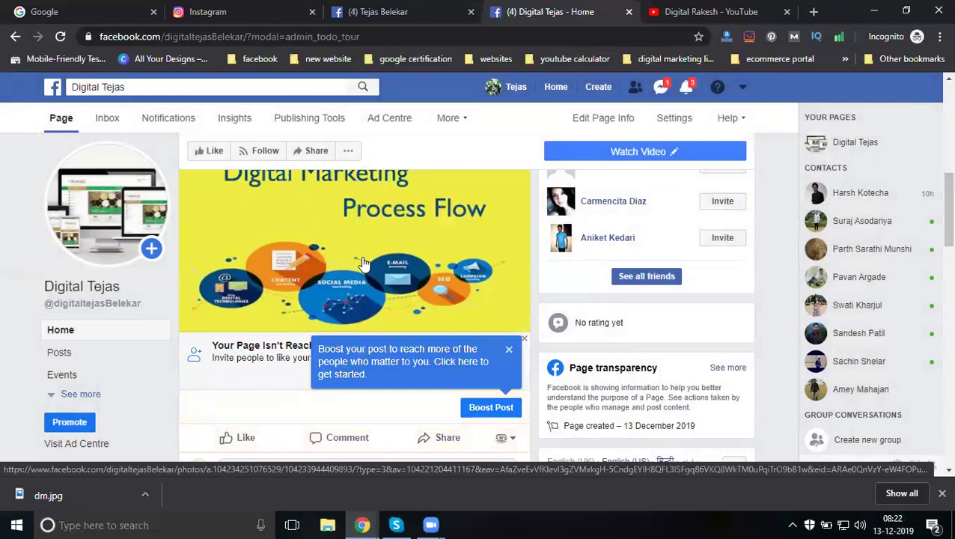
Scroll the Page feed to bring the new Digital Marketing Process Flow post into view.
scroll(366, 269, "up", 2)
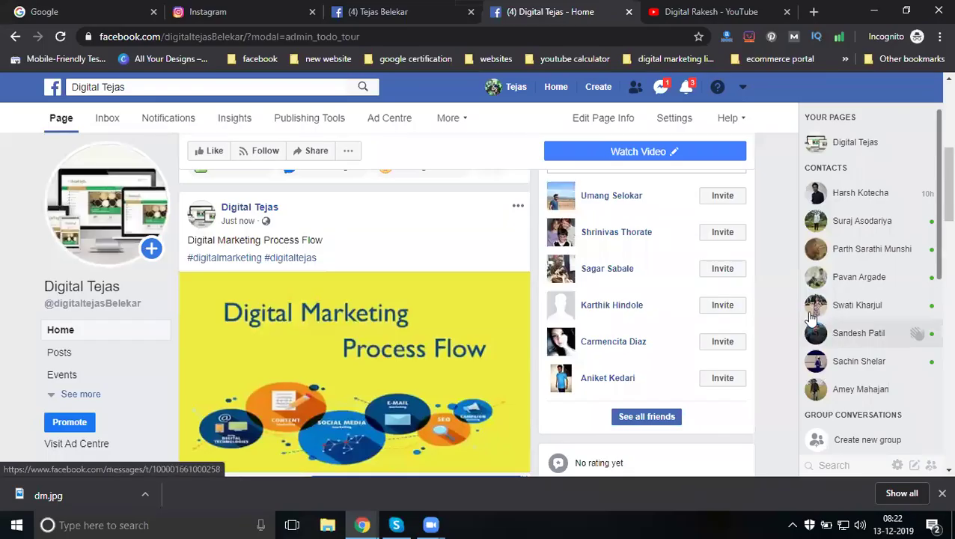
Send Page-like invitations to three friends from the Invite friends list.
left_click(724, 197)
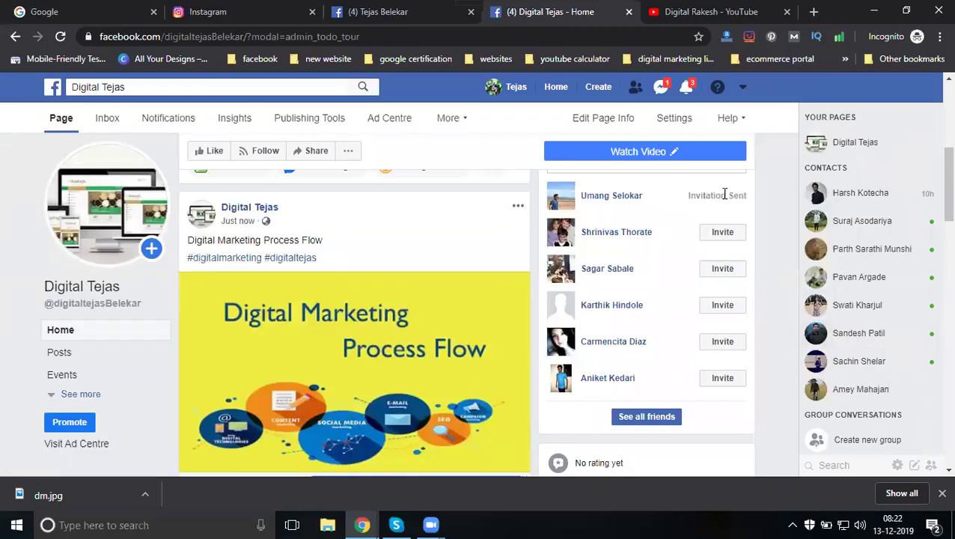
left_click(723, 232)
left_click(726, 270)
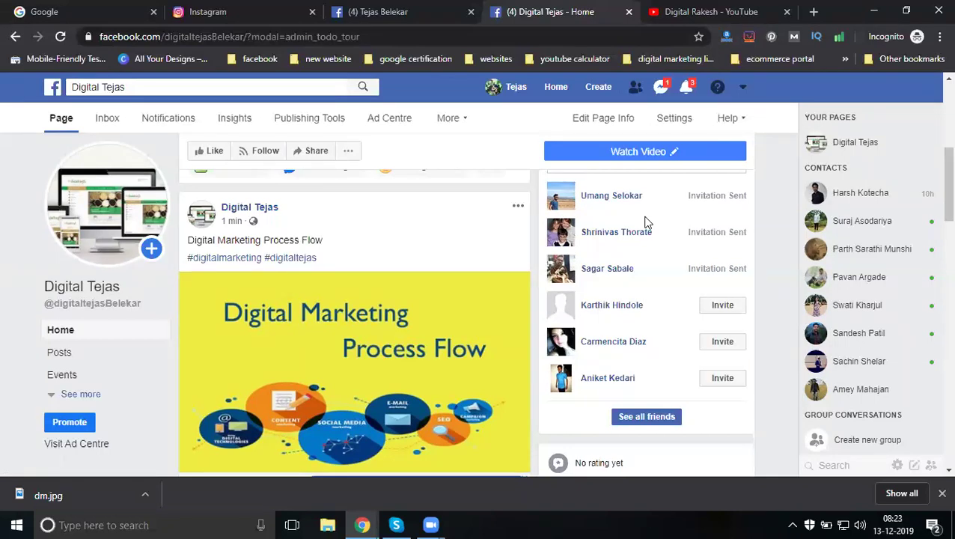
left_click(349, 9)
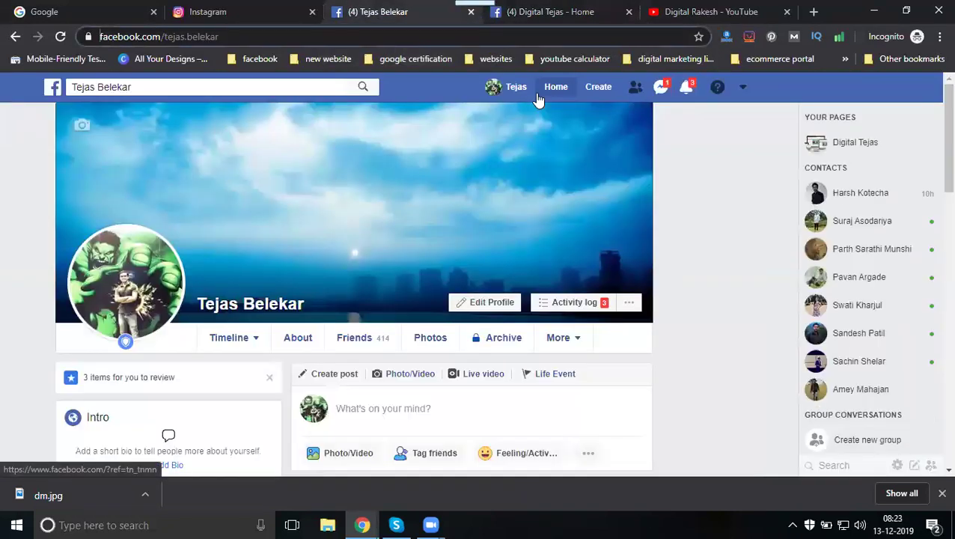
left_click(555, 90)
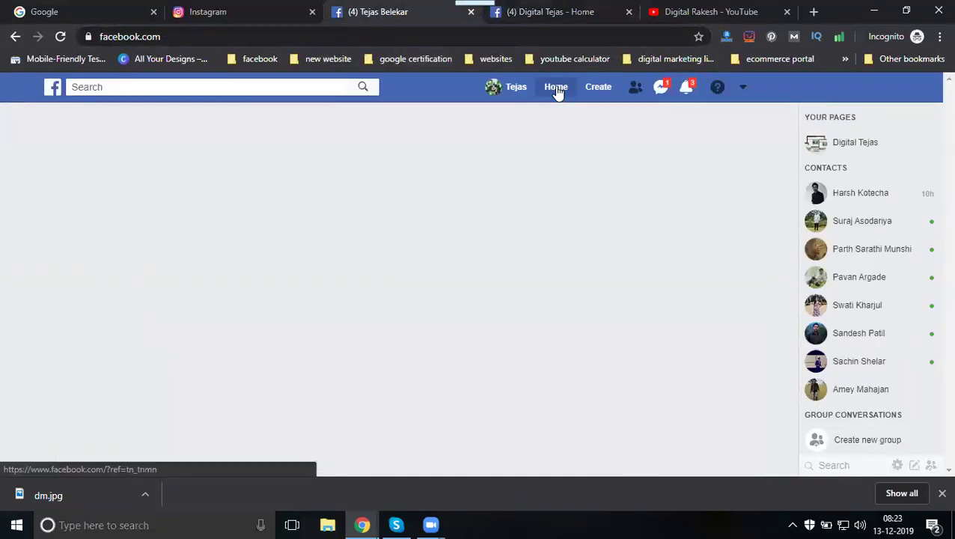
left_click(634, 88)
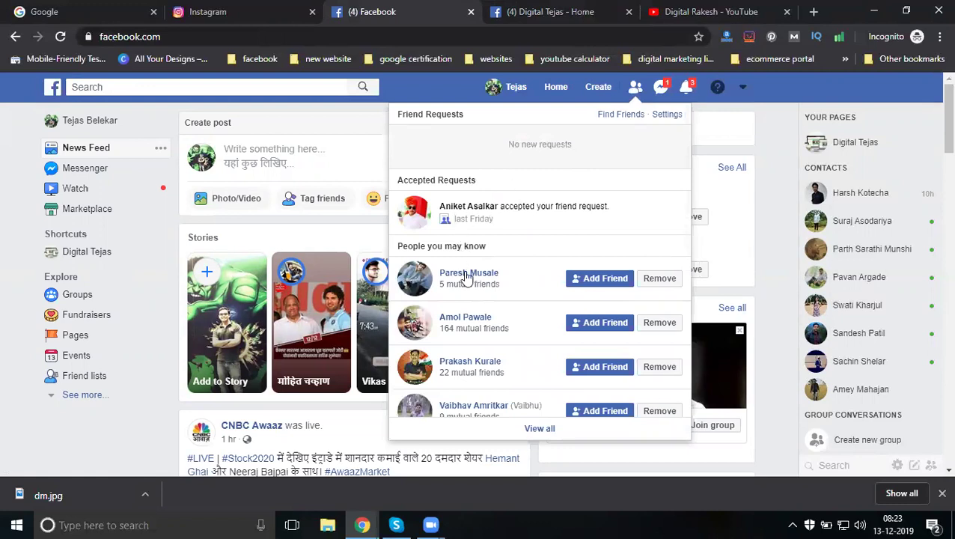
mouse_move(482, 276)
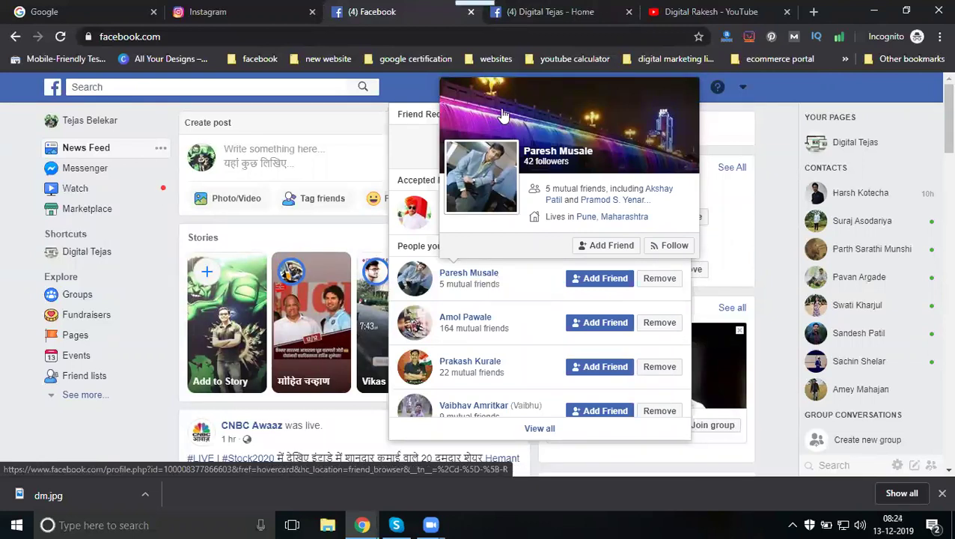
left_click(562, 91)
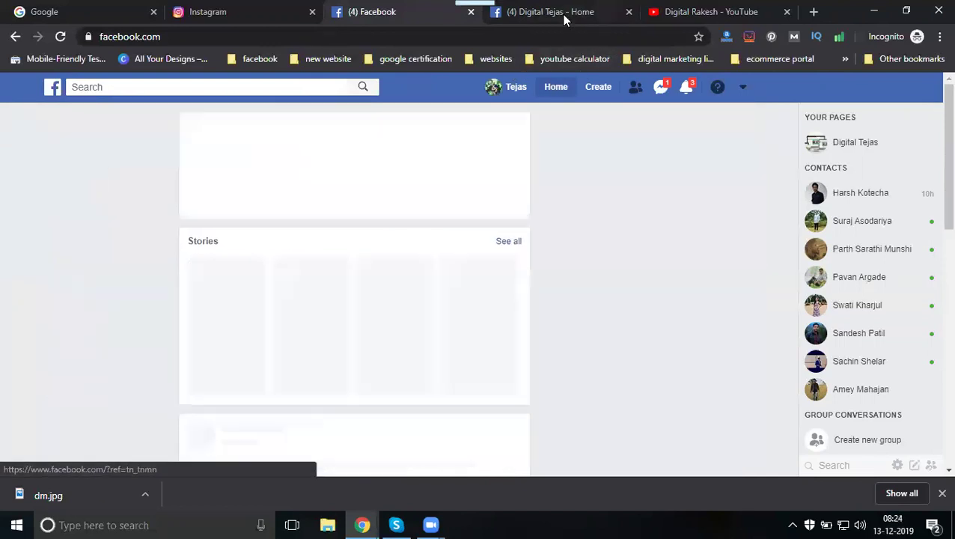
left_click(563, 15)
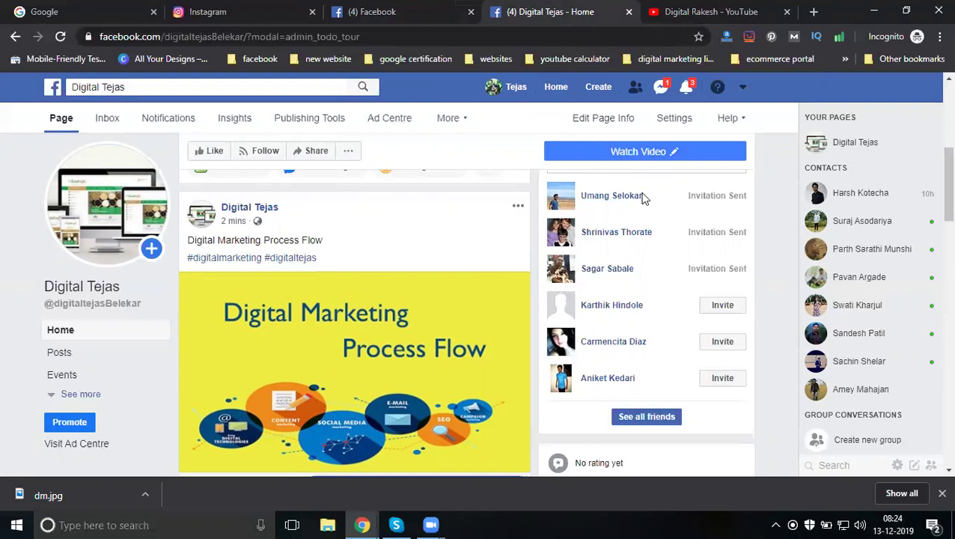
Reload the Digital Tejas Page and scroll through it.
left_click(59, 37)
left_click(60, 38)
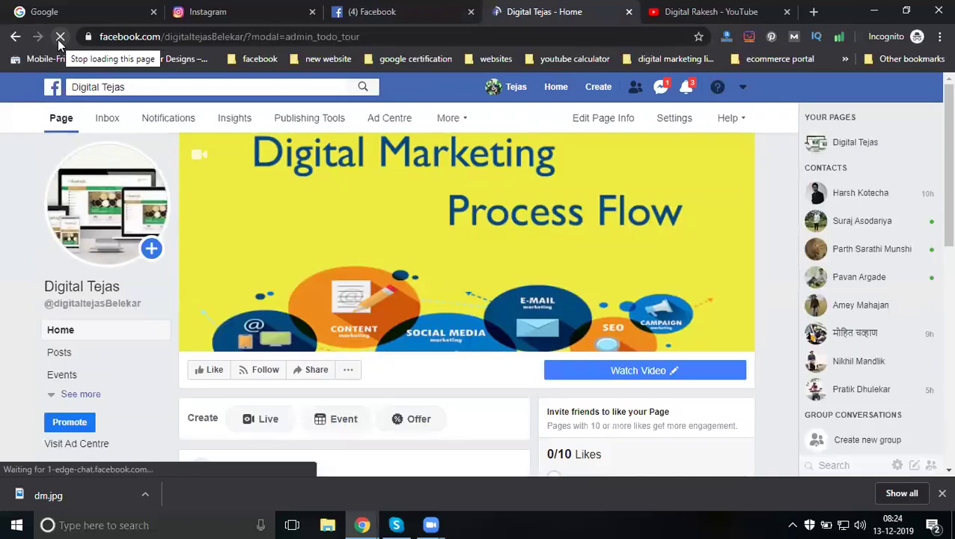
scroll(691, 287, "down", 3)
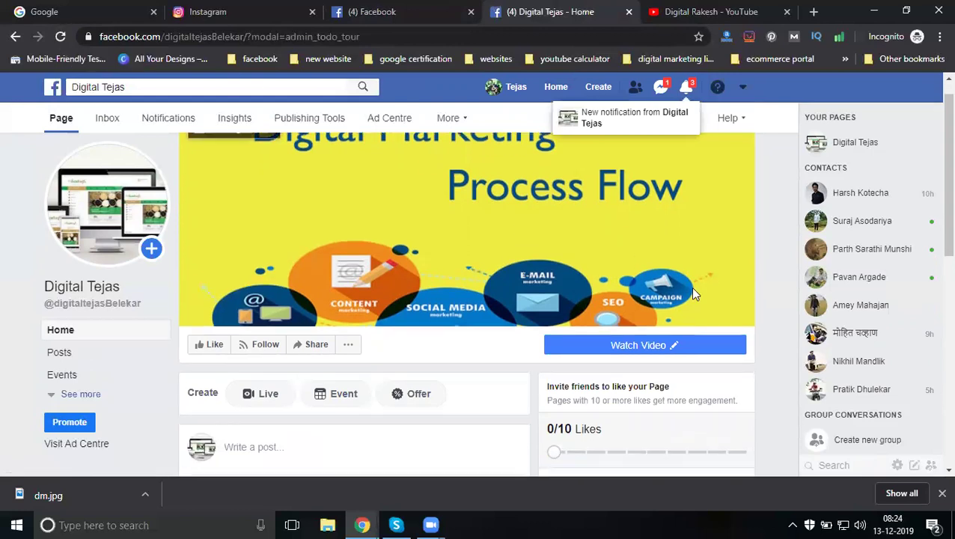
scroll(623, 360, "down", 2)
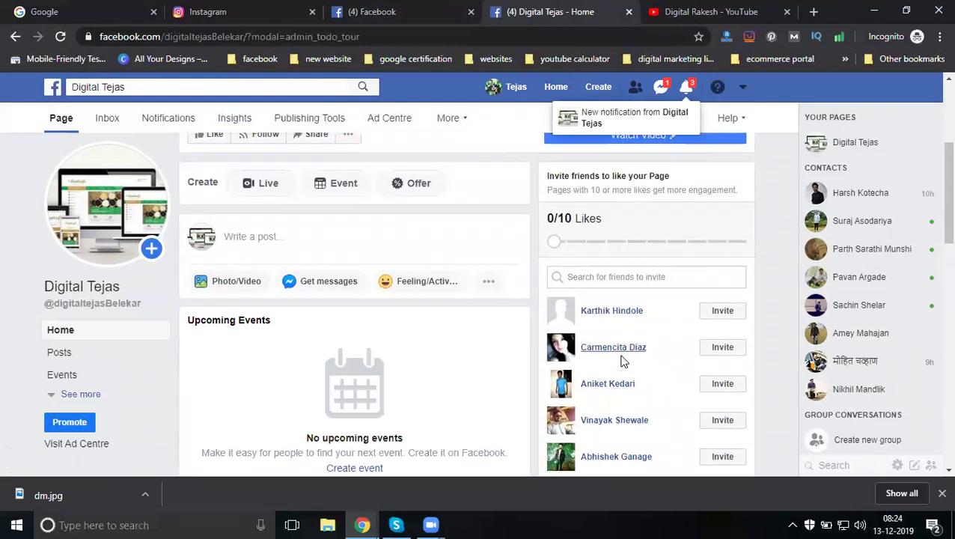
scroll(608, 328, "up", 2)
scroll(551, 339, "up", 1)
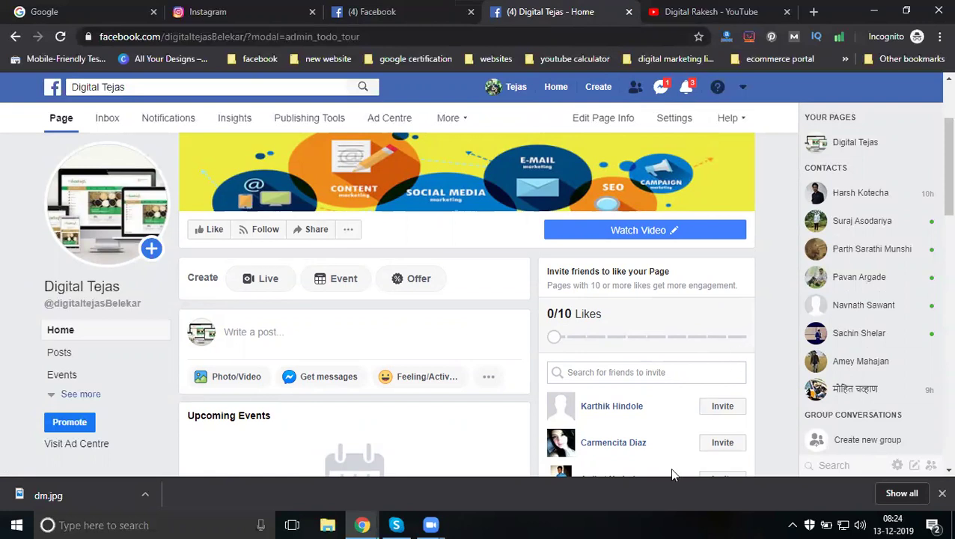
Select the Digital Tejas search text and bring the other Chrome window to the front.
left_click(170, 86)
key("ctrl+c")
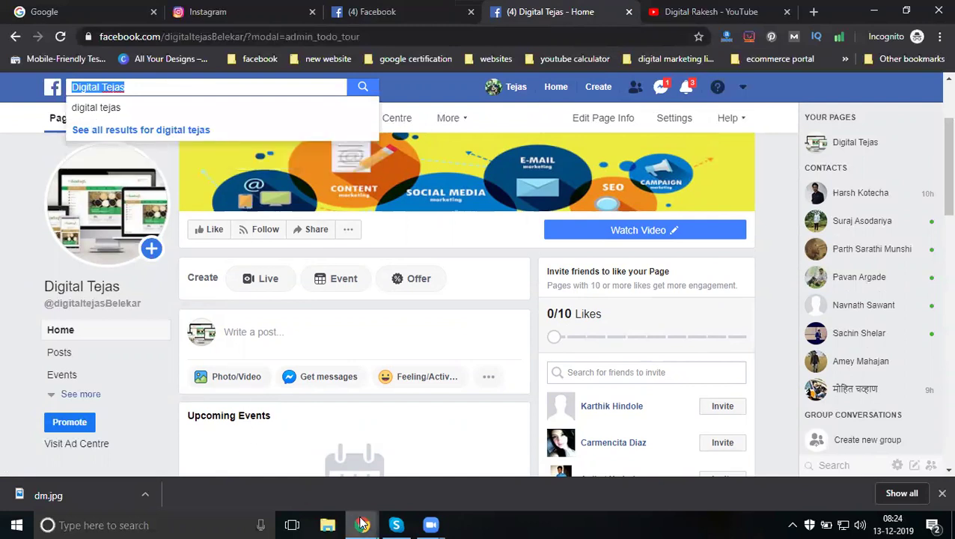
mouse_move(362, 525)
left_click(283, 463)
In the other window's Facebook tab, search Pages for 'Digital Tejas'.
left_click(209, 9)
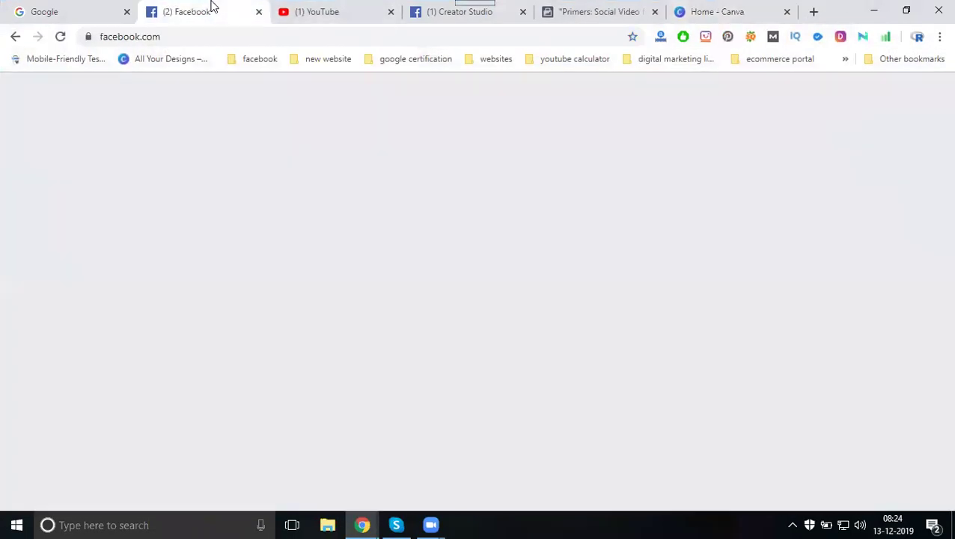
left_click(346, 87)
key("ctrl+v")
key("Return")
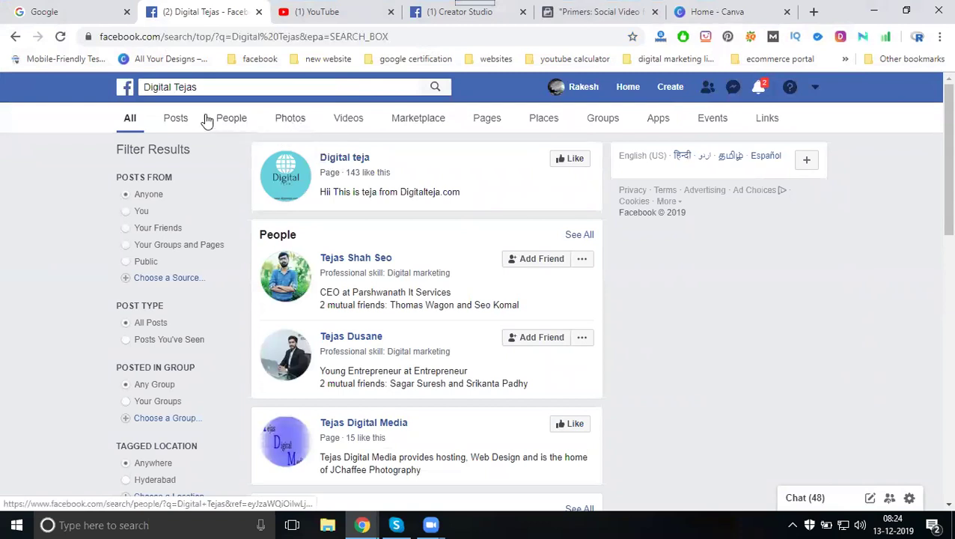
left_click(488, 123)
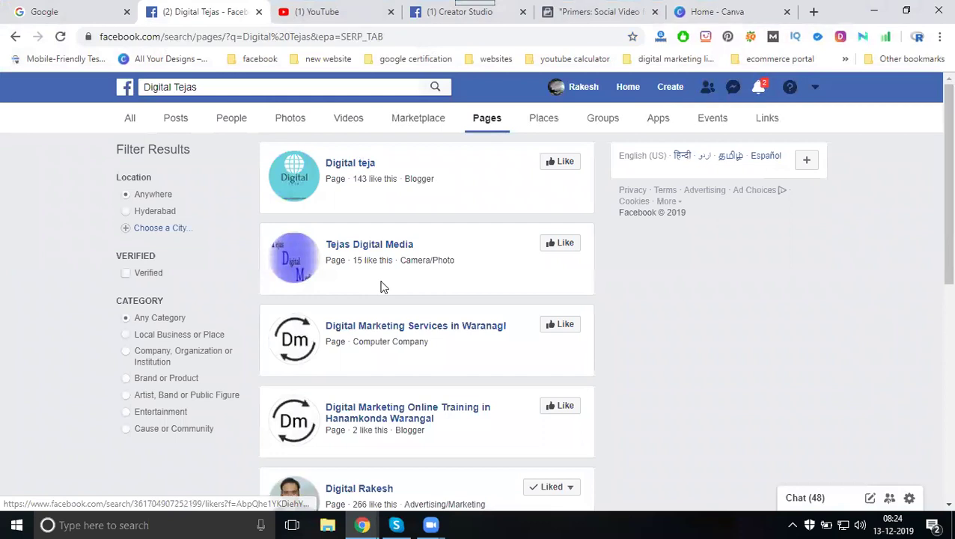
Look through the Pages results, then minimize that window.
scroll(379, 285, "down", 3)
scroll(382, 286, "down", 7)
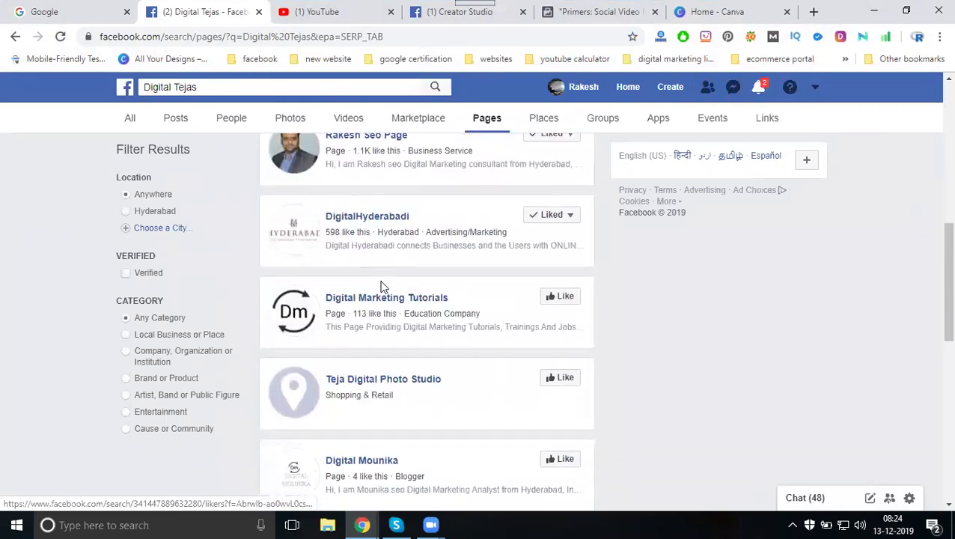
scroll(381, 285, "down", 5)
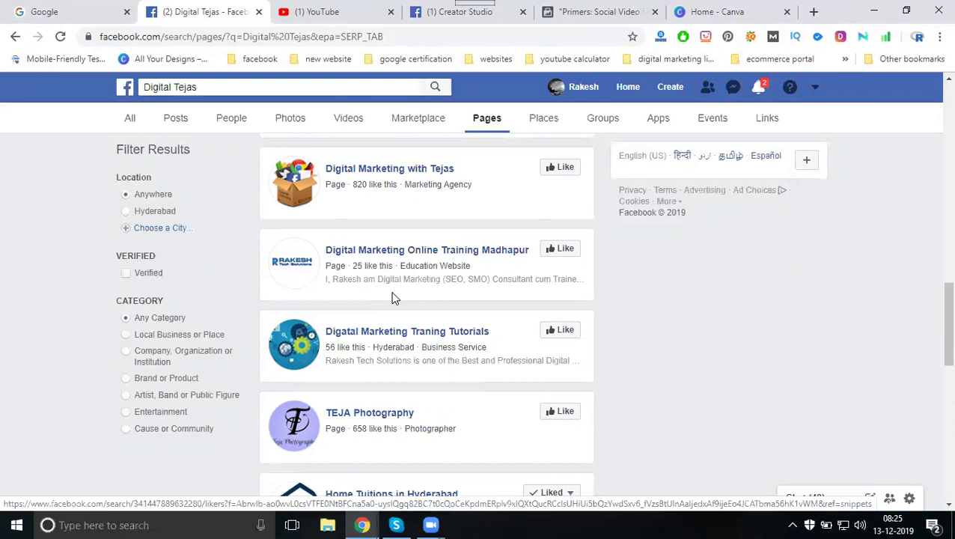
left_click(874, 11)
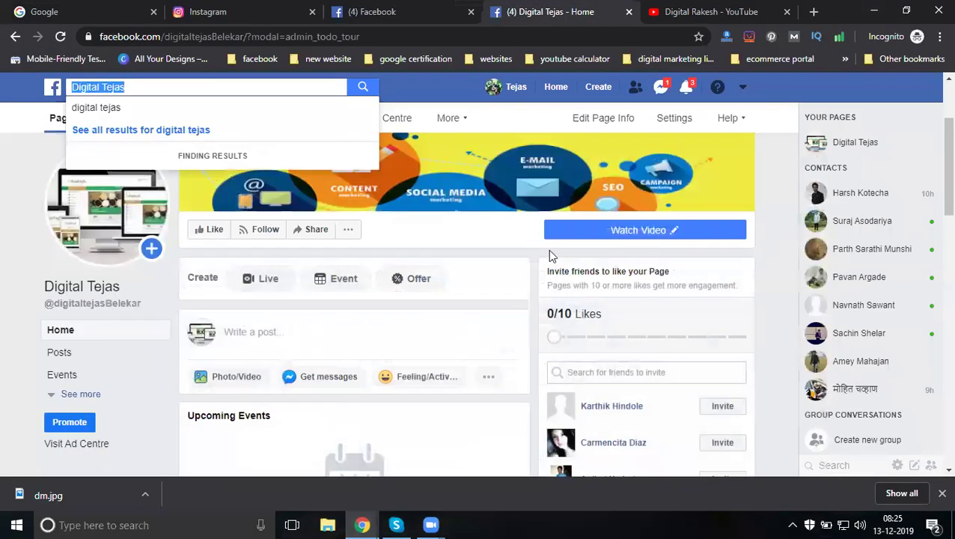
left_click(778, 169)
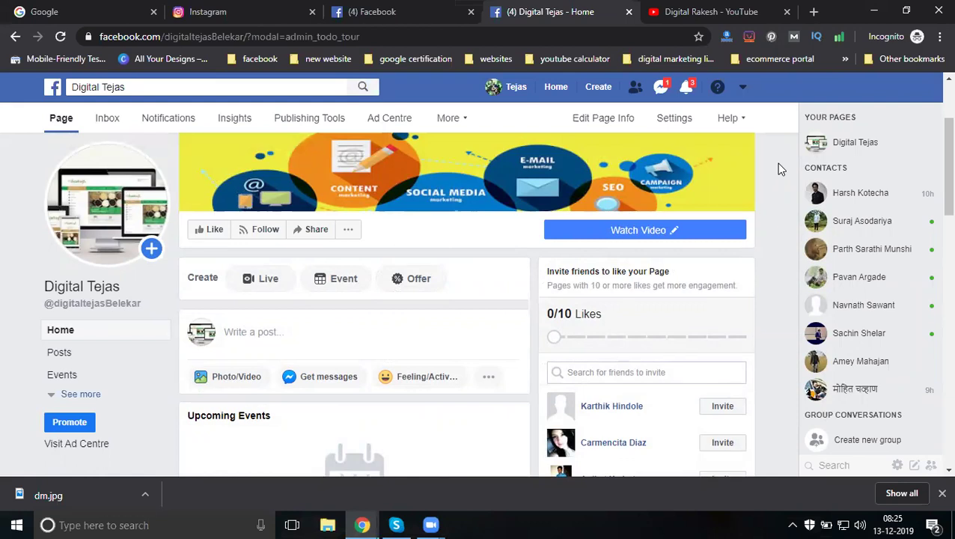
left_click(814, 12)
left_click(256, 59)
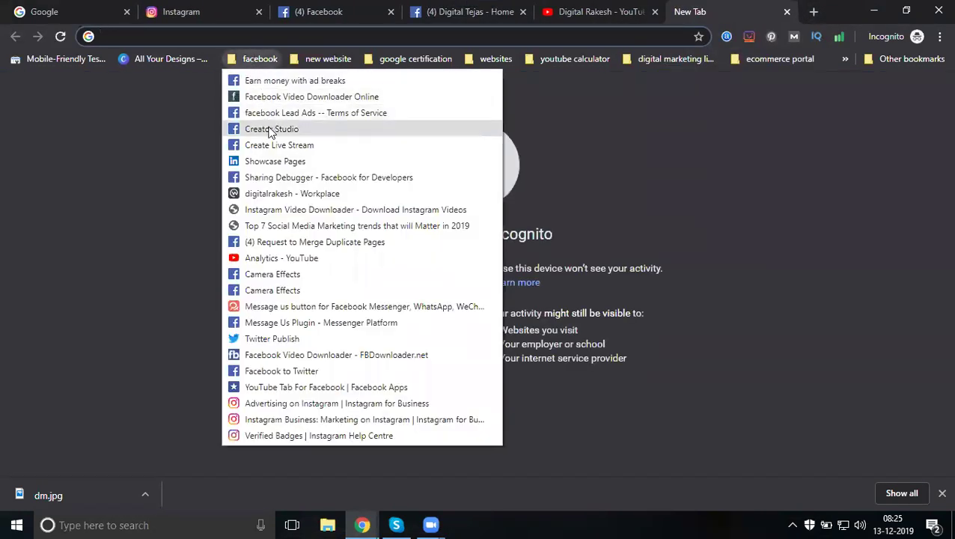
left_click(263, 131)
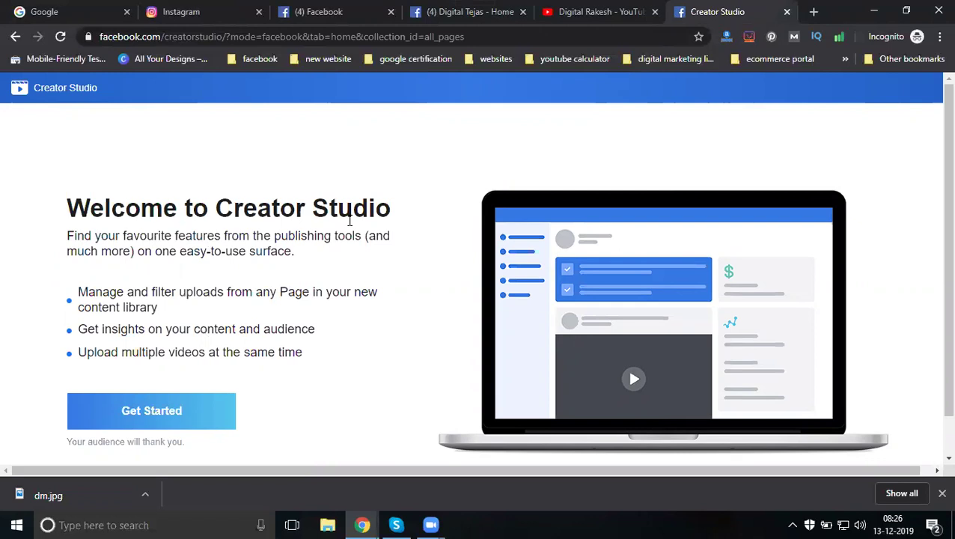
left_click(787, 13)
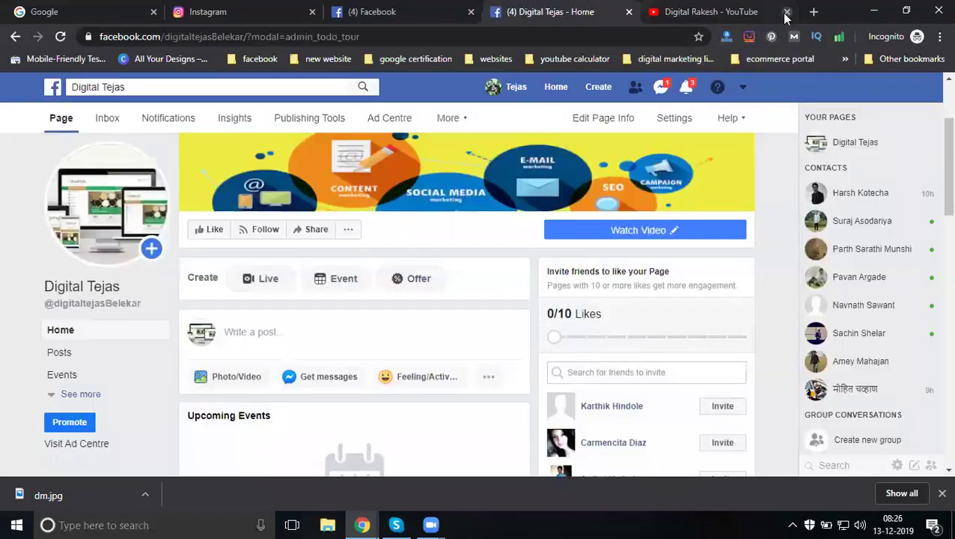